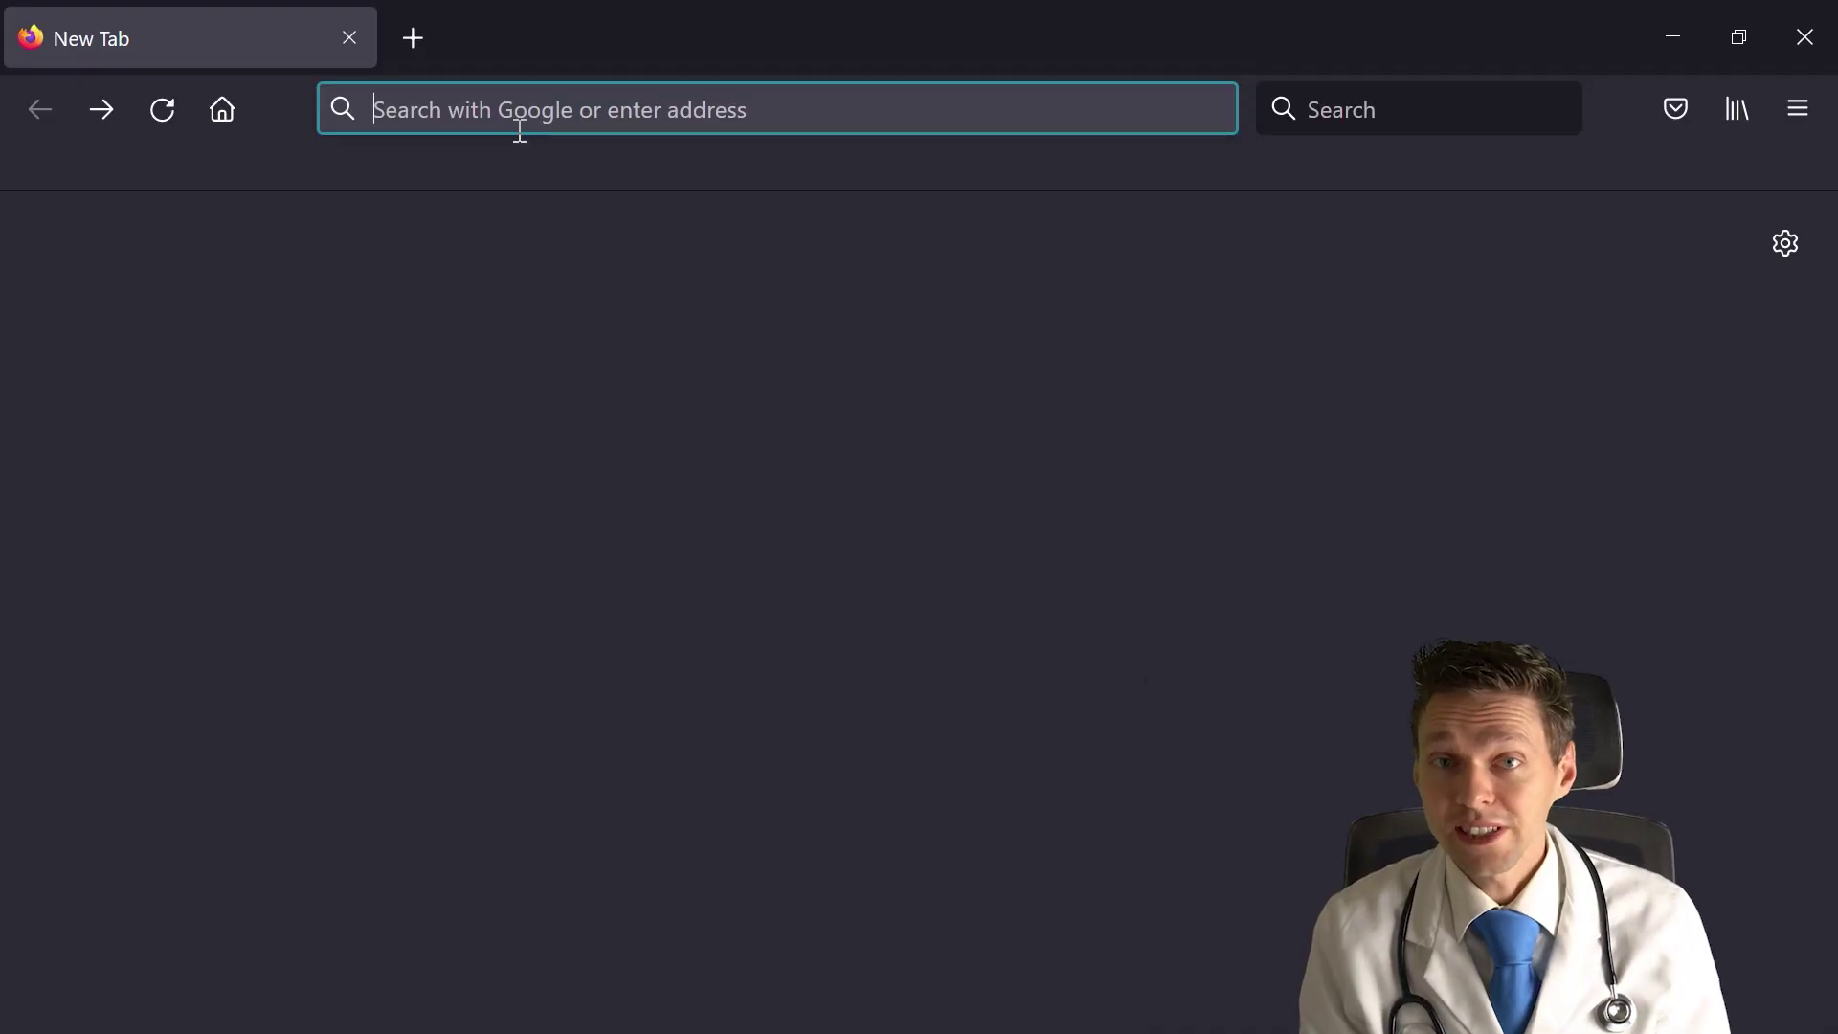
pyautogui.write('wpressdoc')
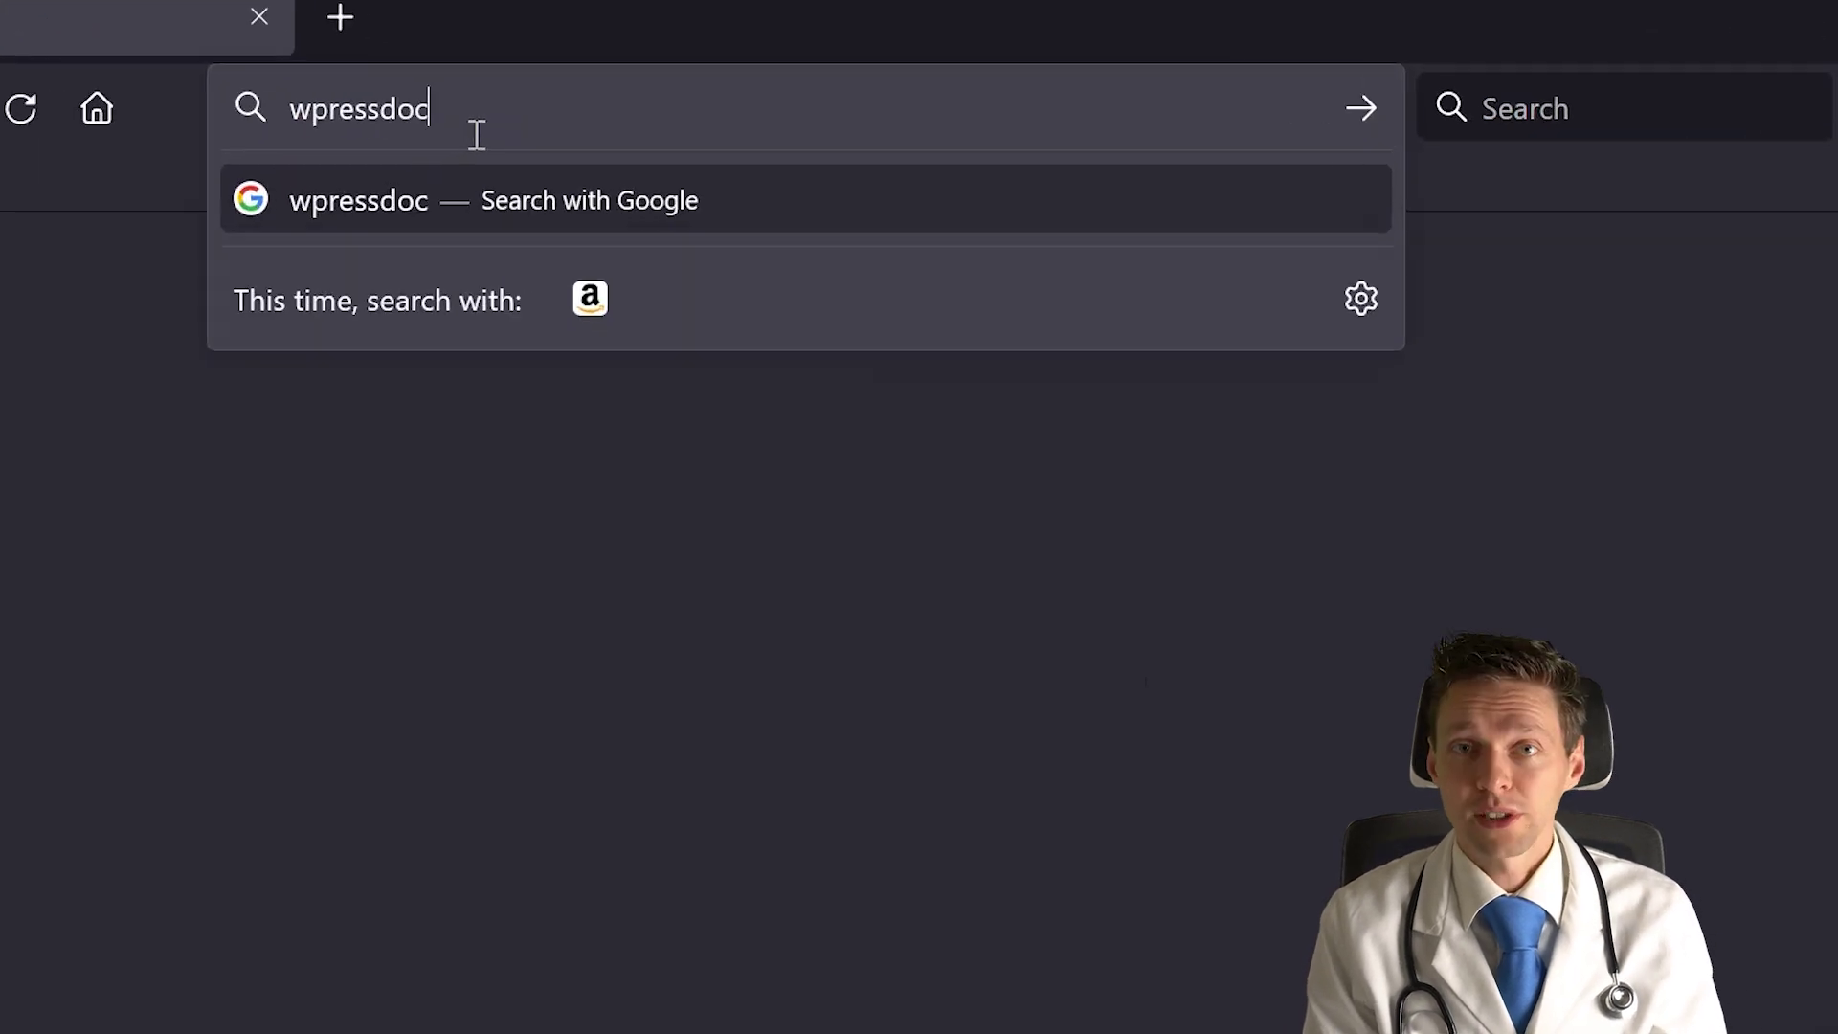
pyautogui.write('tor.com/bitnami')
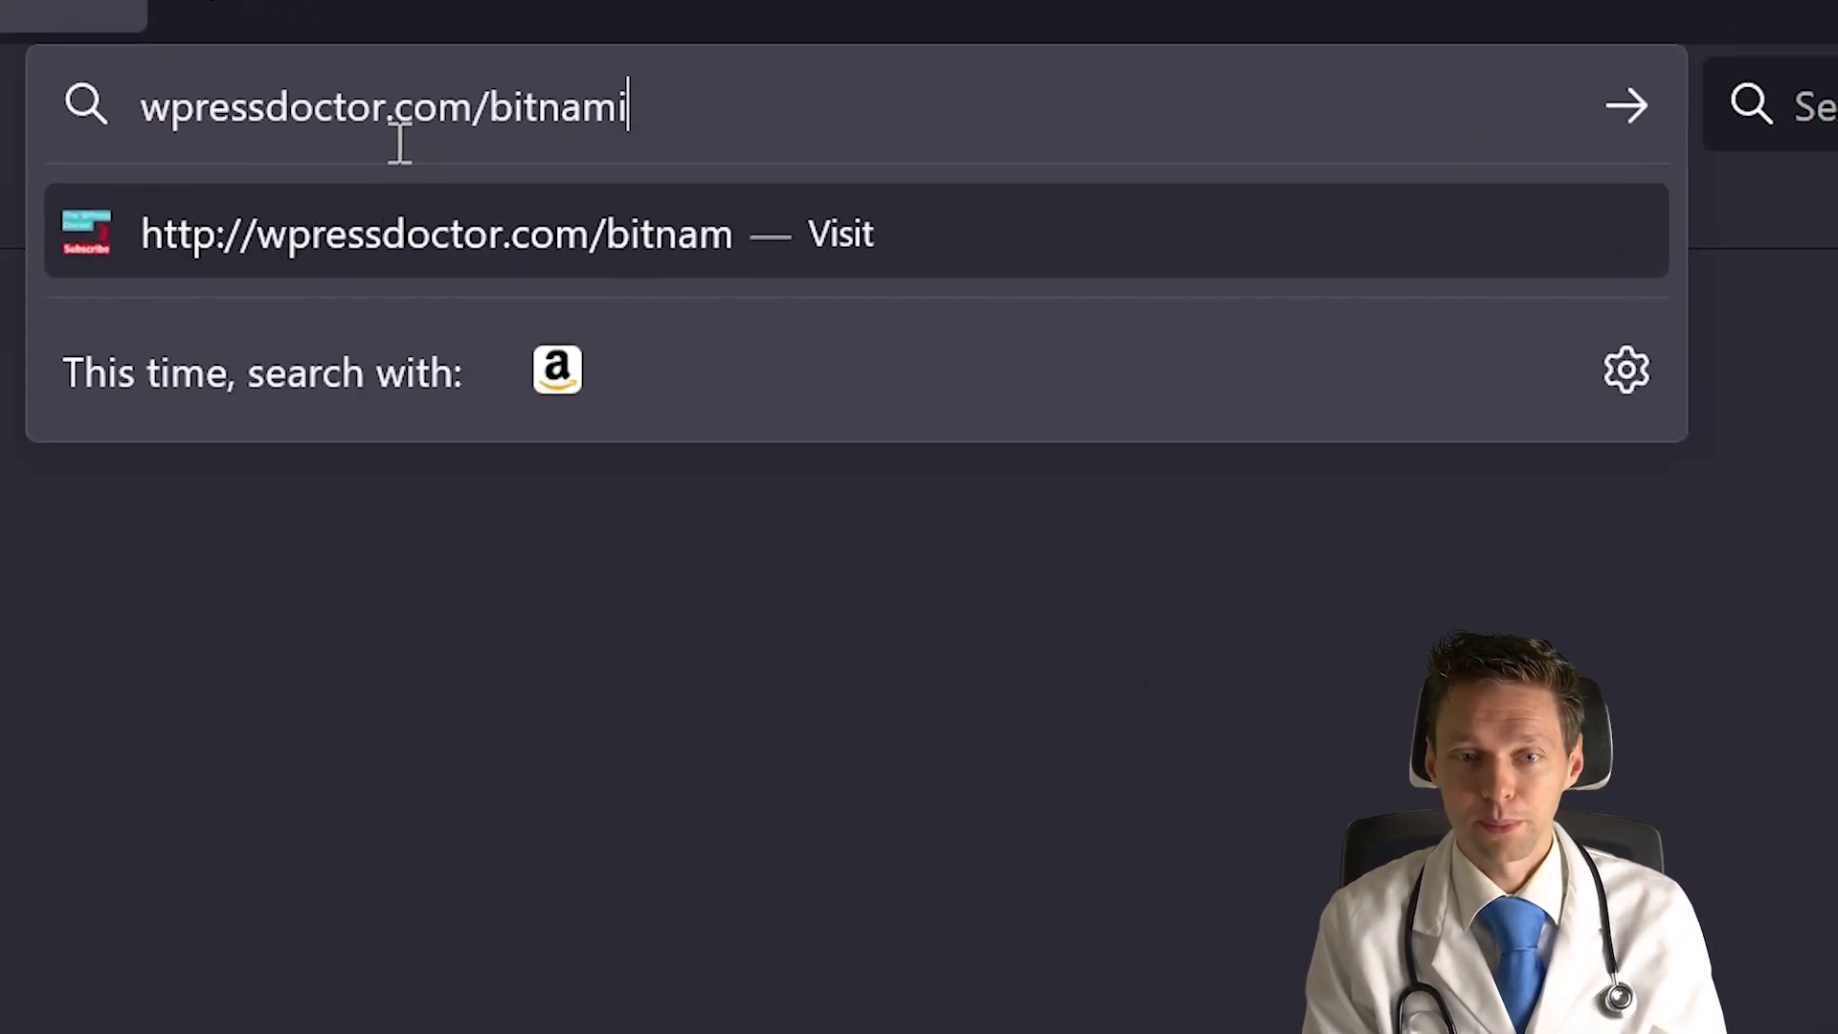
pyautogui.write('/')
# Step: Load wpressdoctor.com/bitnami/ in Firefox to show the Bitnami WordPress installers page
pyautogui.press('Return')
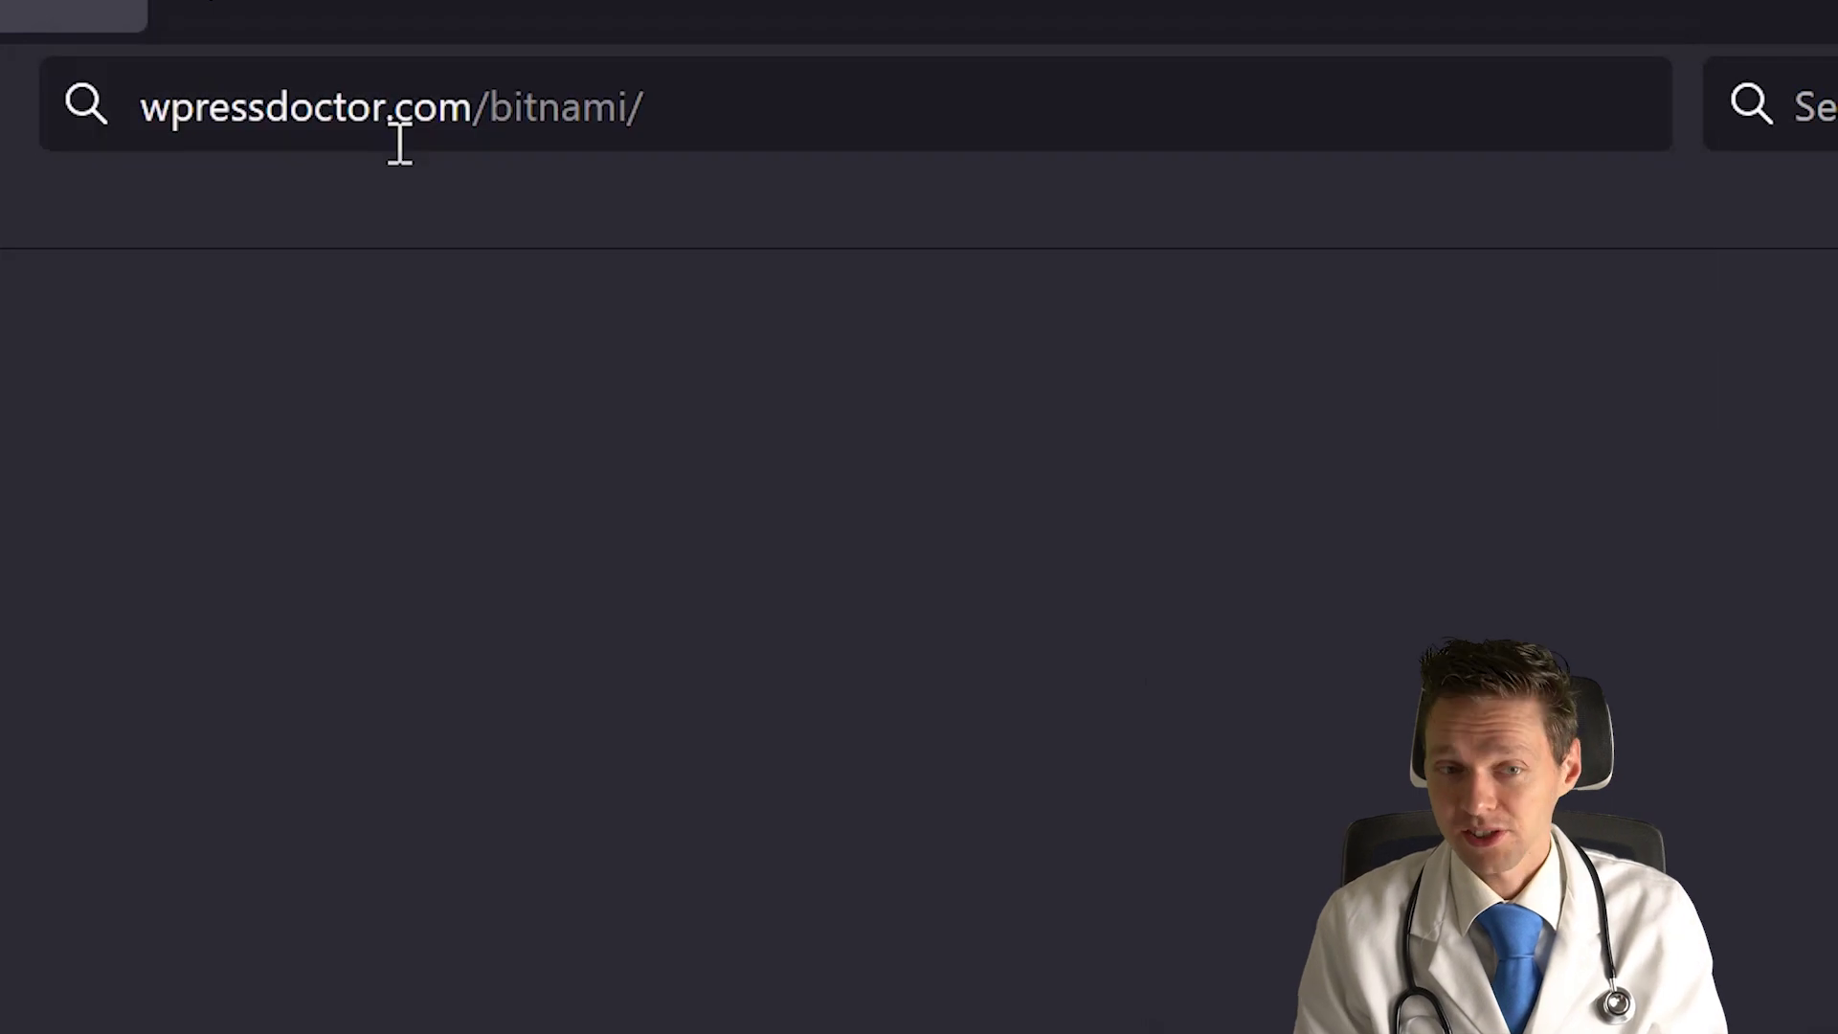
pyautogui.click(400, 144)
pyautogui.press('Return')
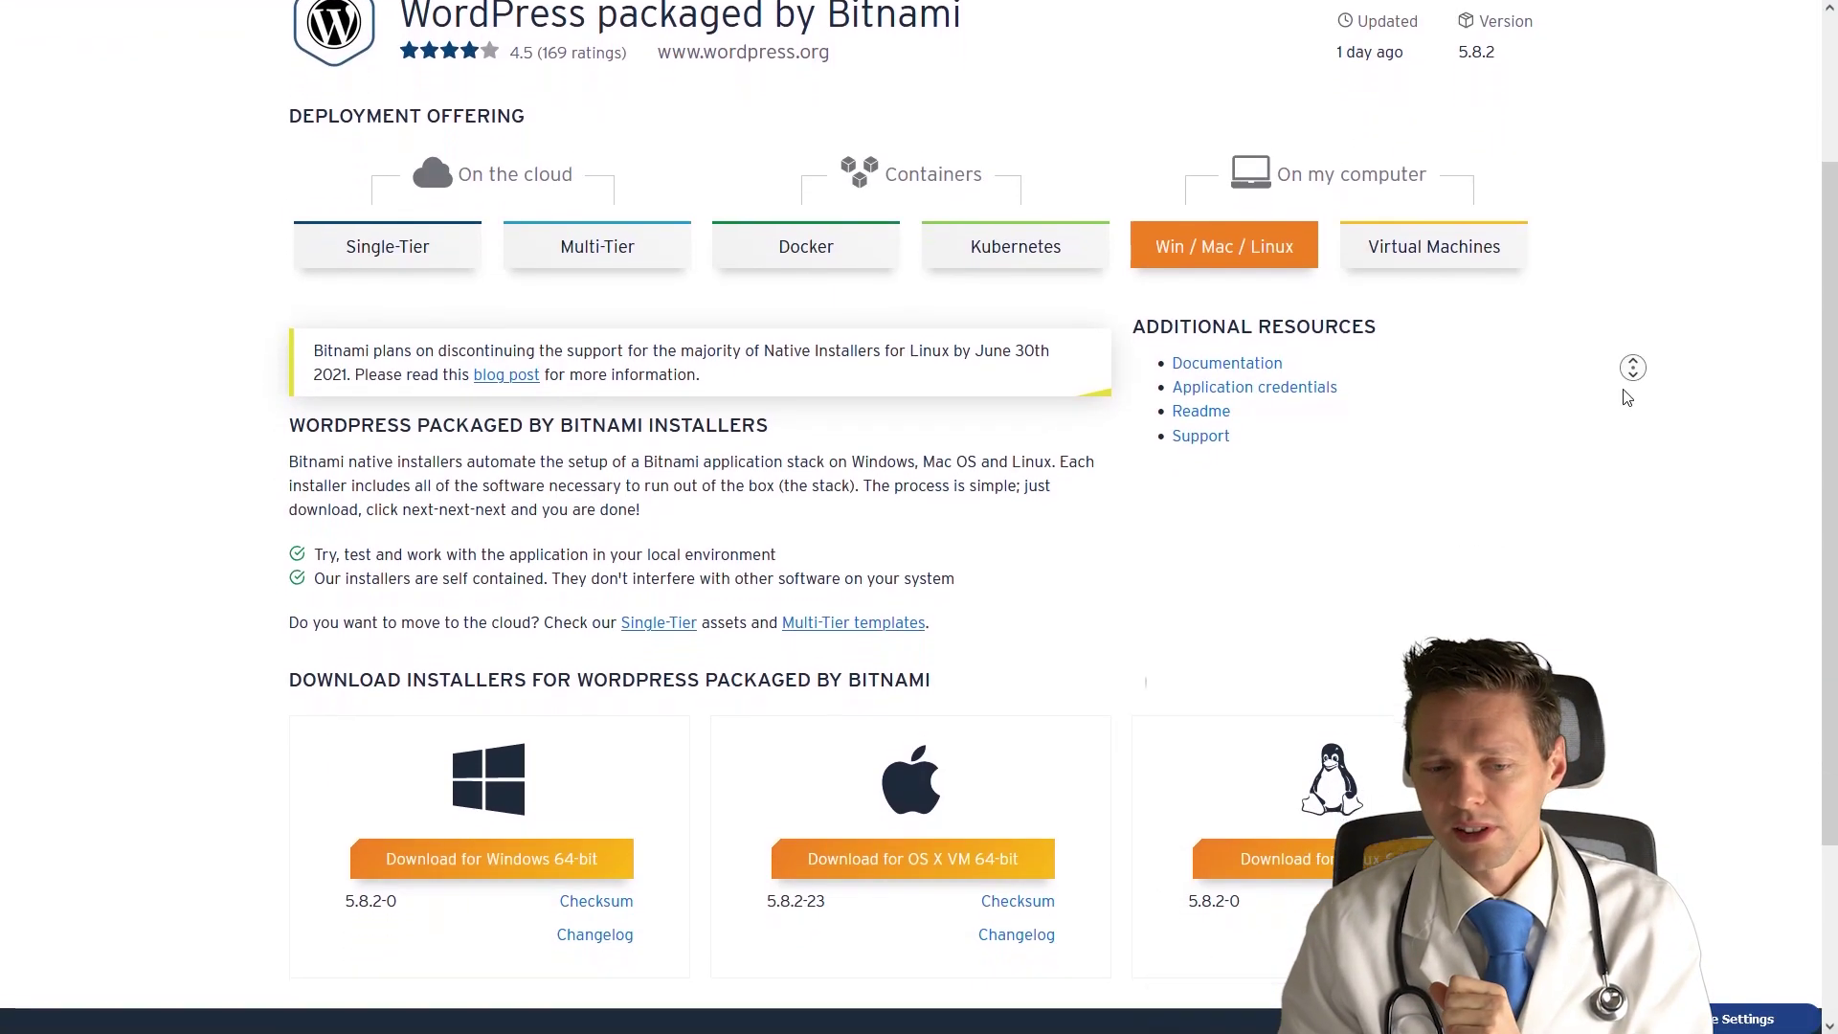
# Step: Start the Windows 64-bit WordPress installer download, declining the Bitnami sign-in
pyautogui.middleClick(1625, 396)
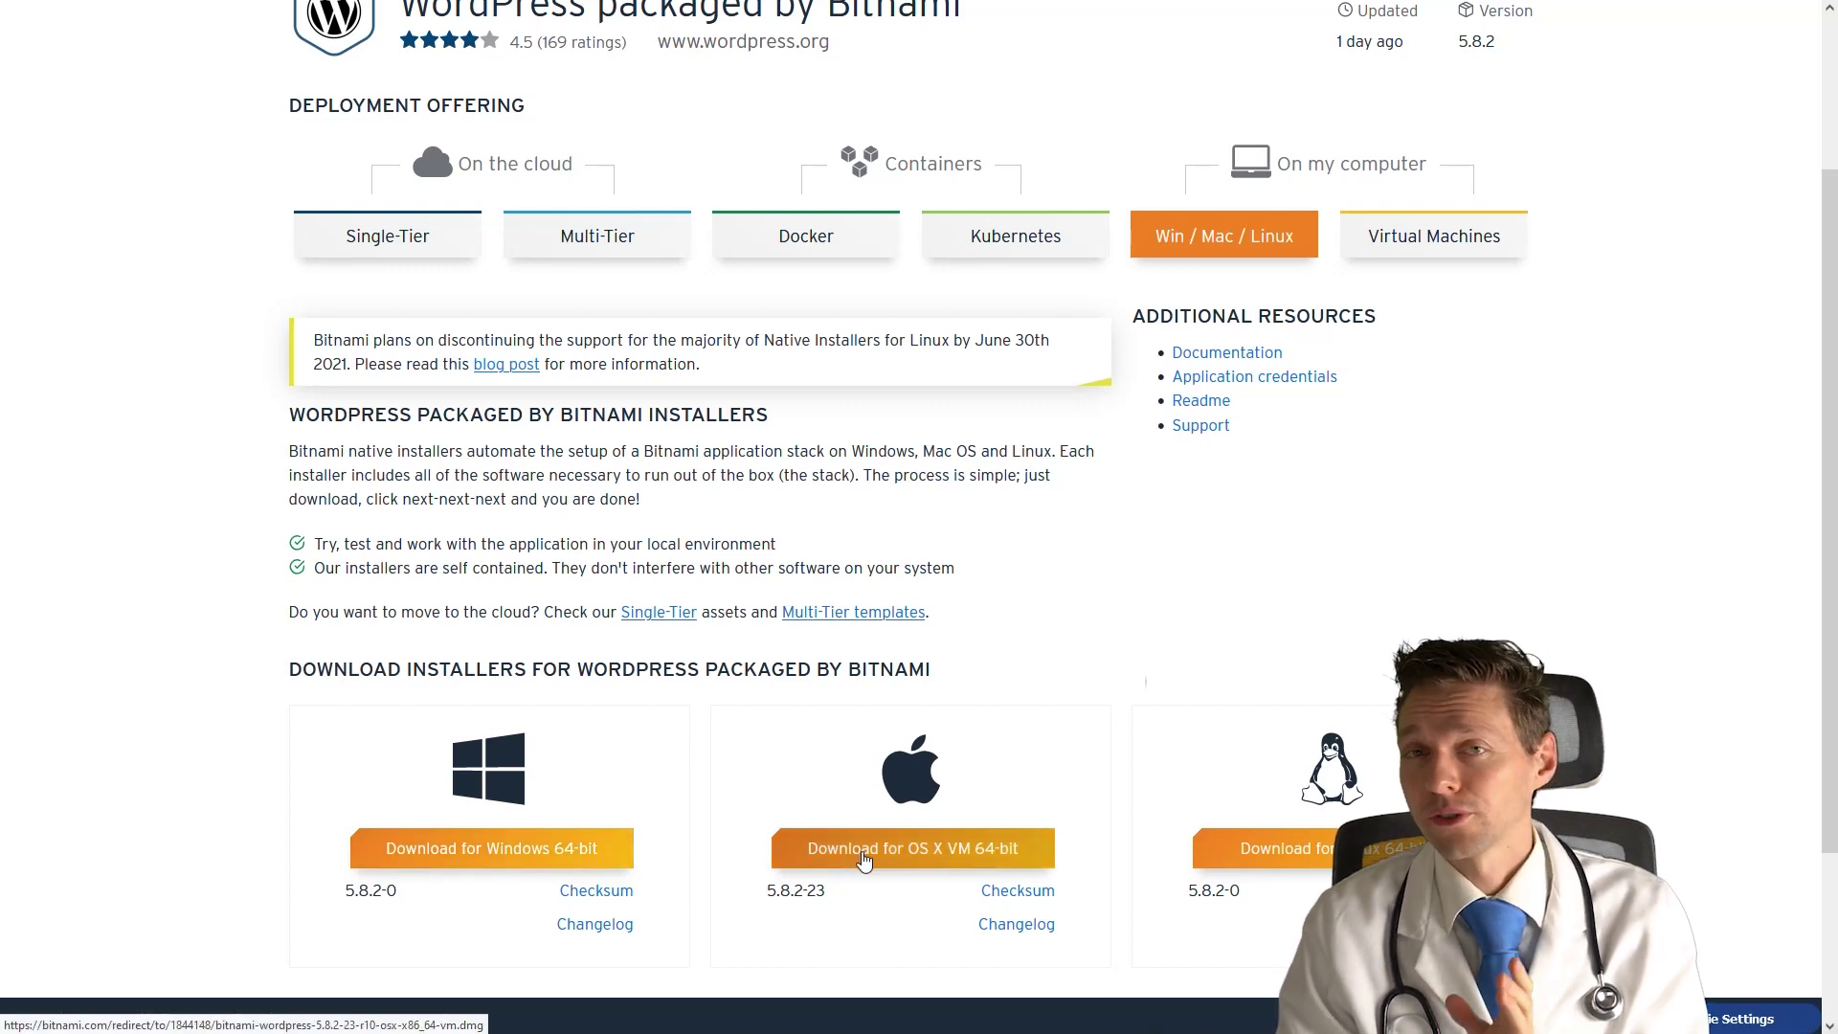
pyautogui.click(528, 857)
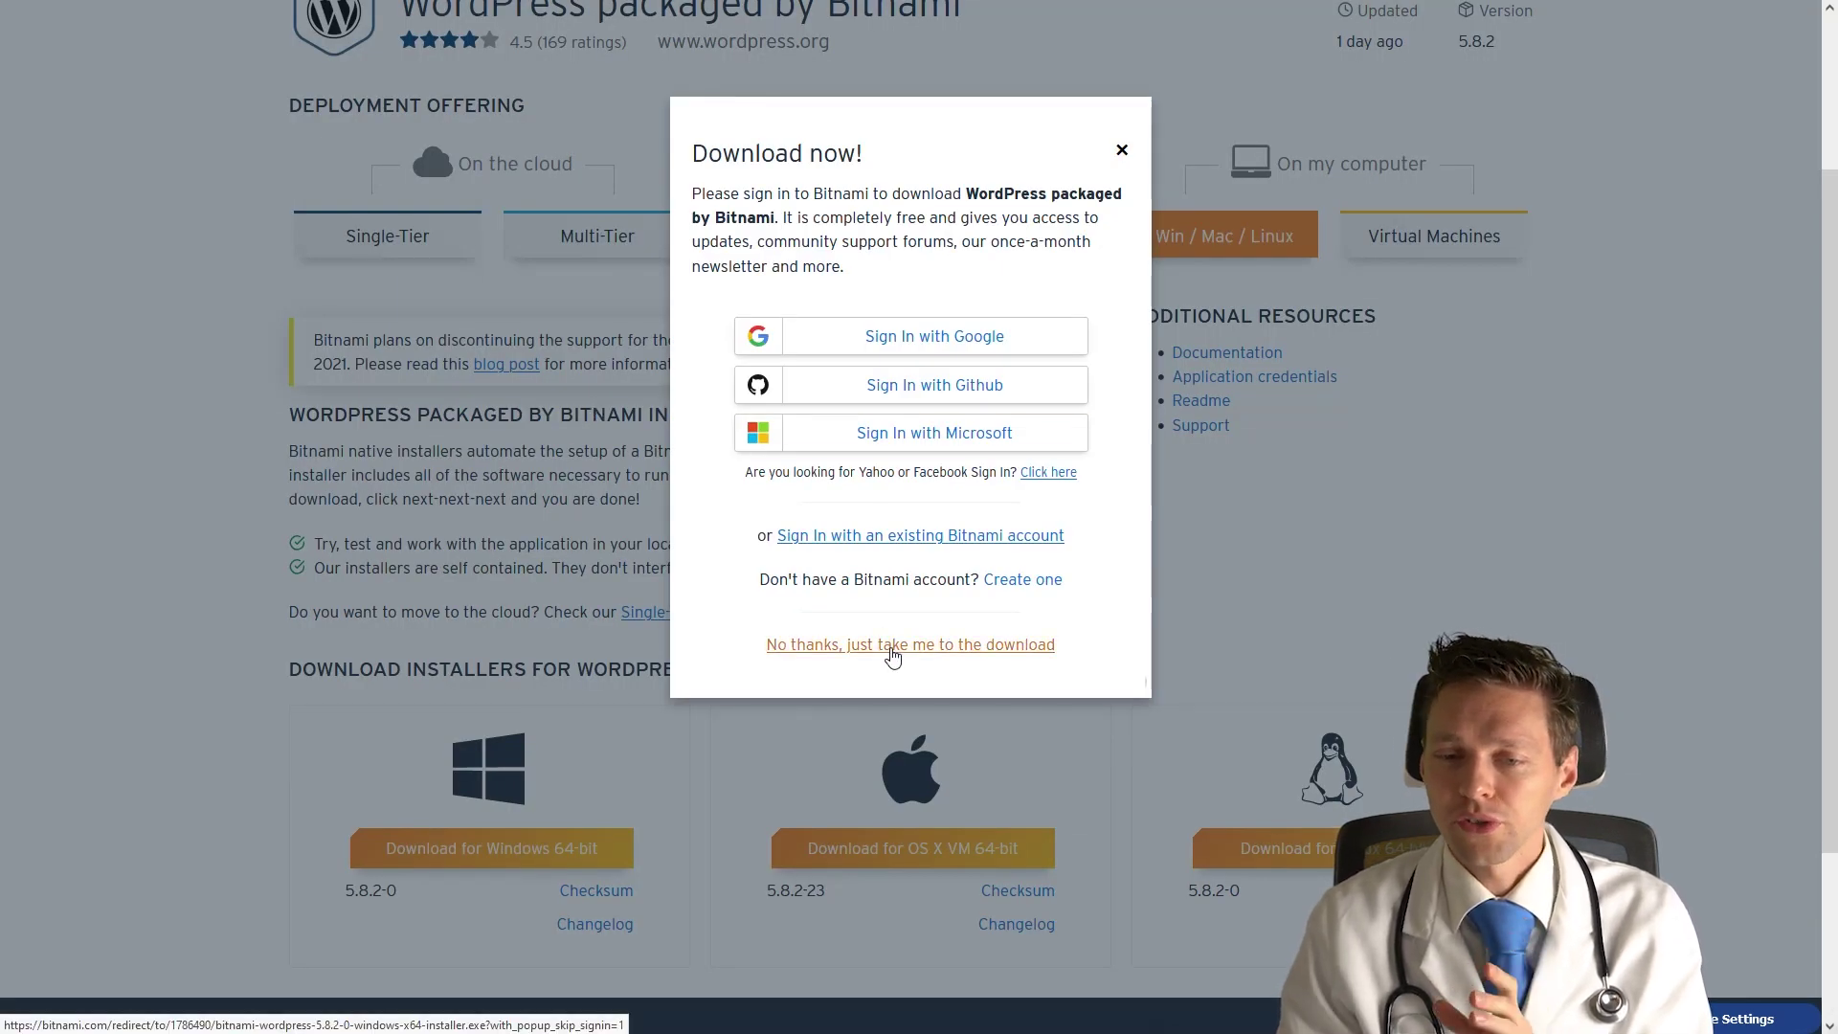
pyautogui.click(966, 647)
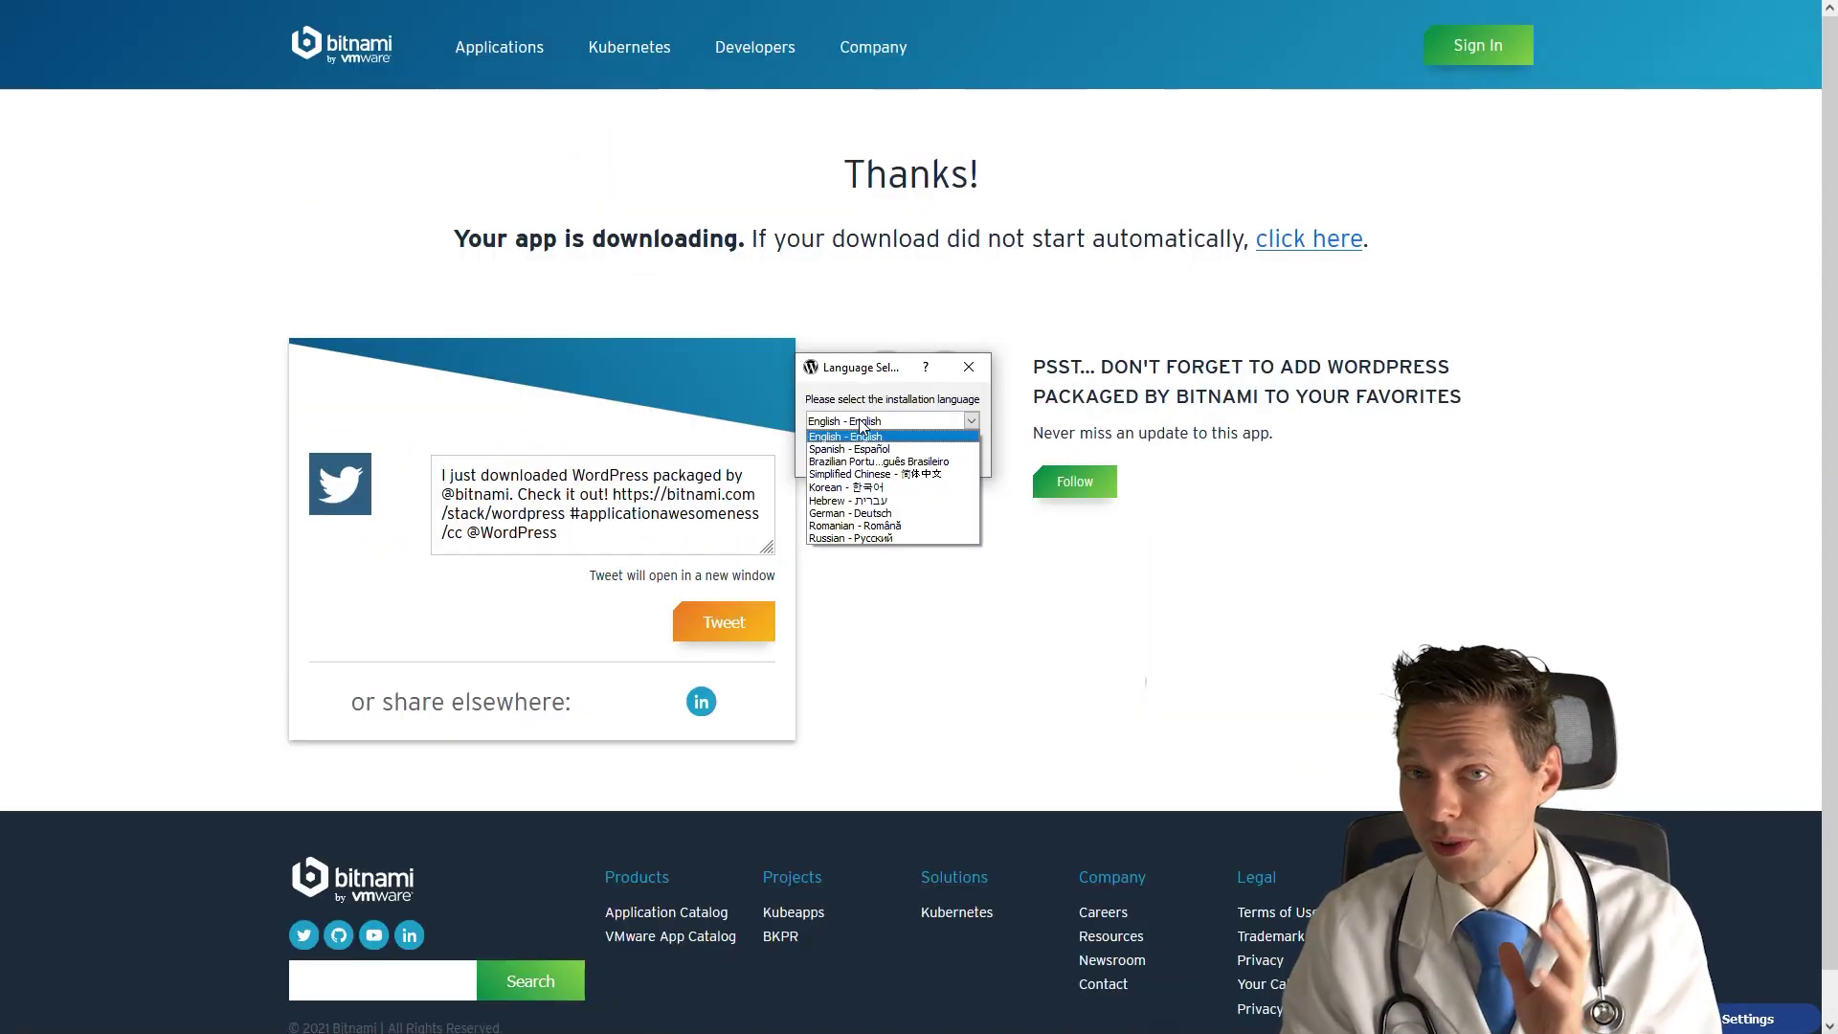
# Step: Choose English as the installer language and accept the antivirus warning
pyautogui.click(865, 437)
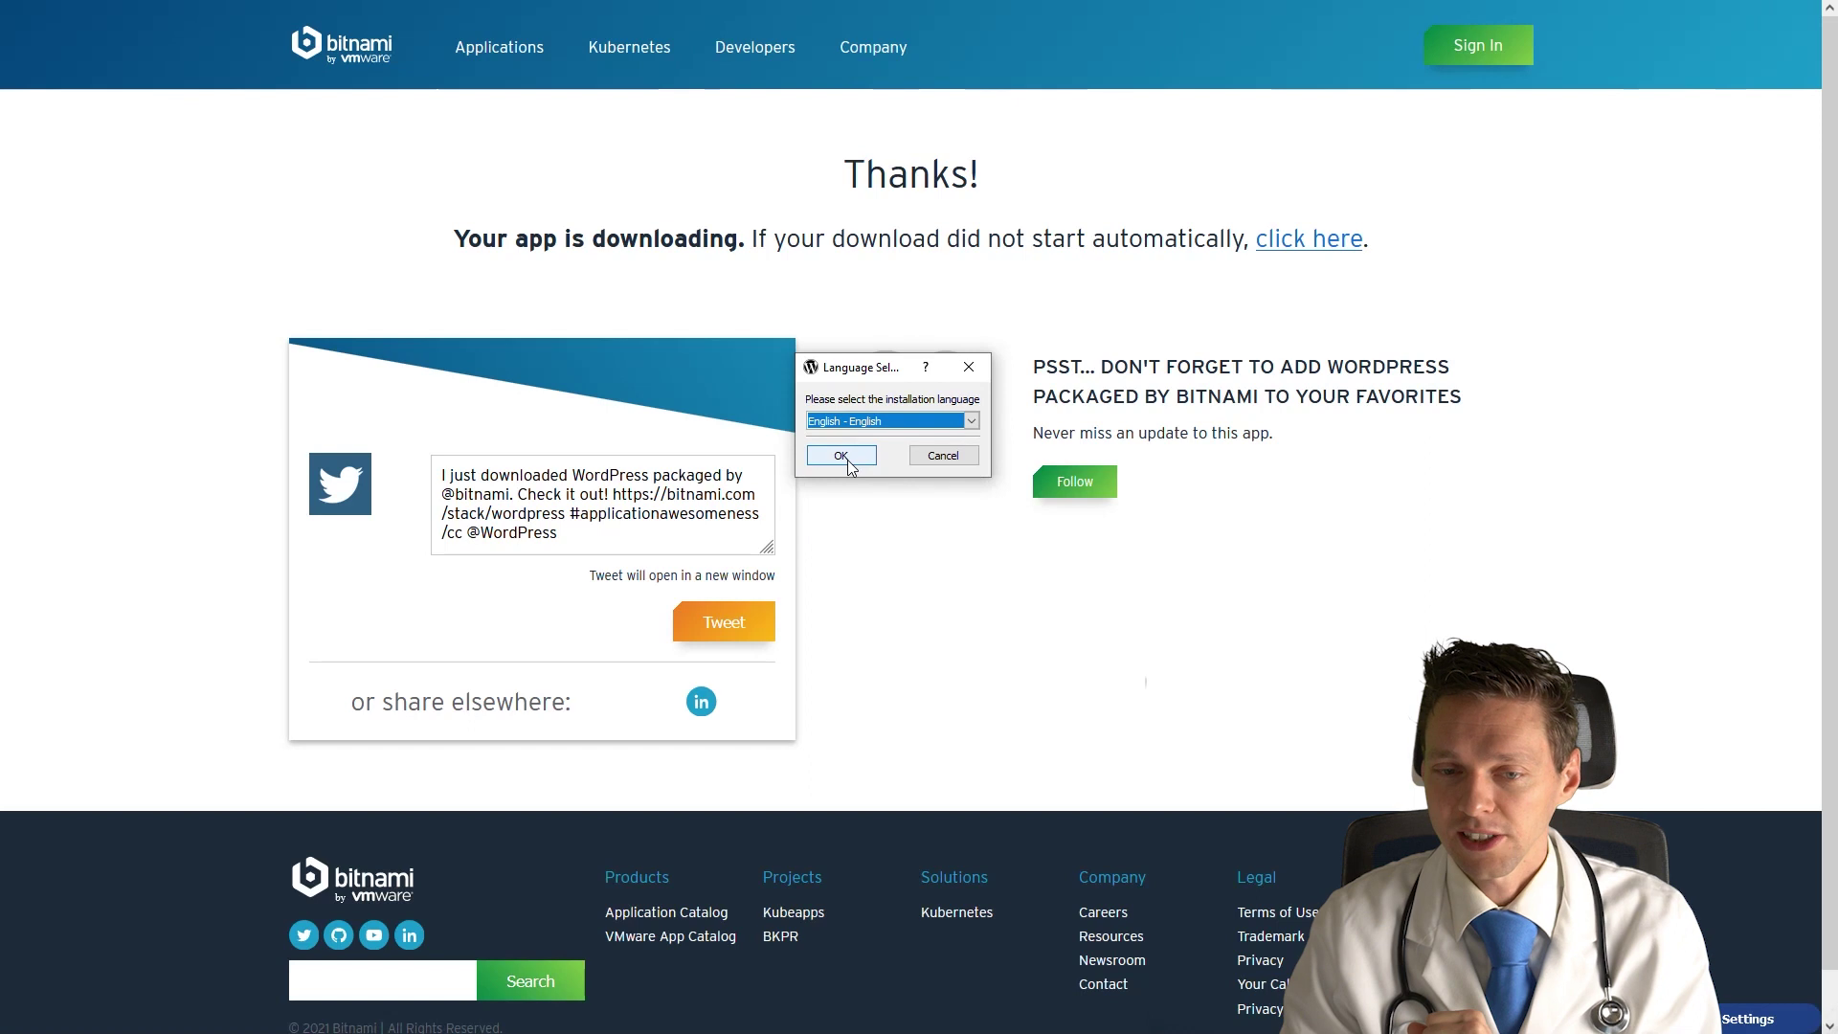
pyautogui.click(841, 457)
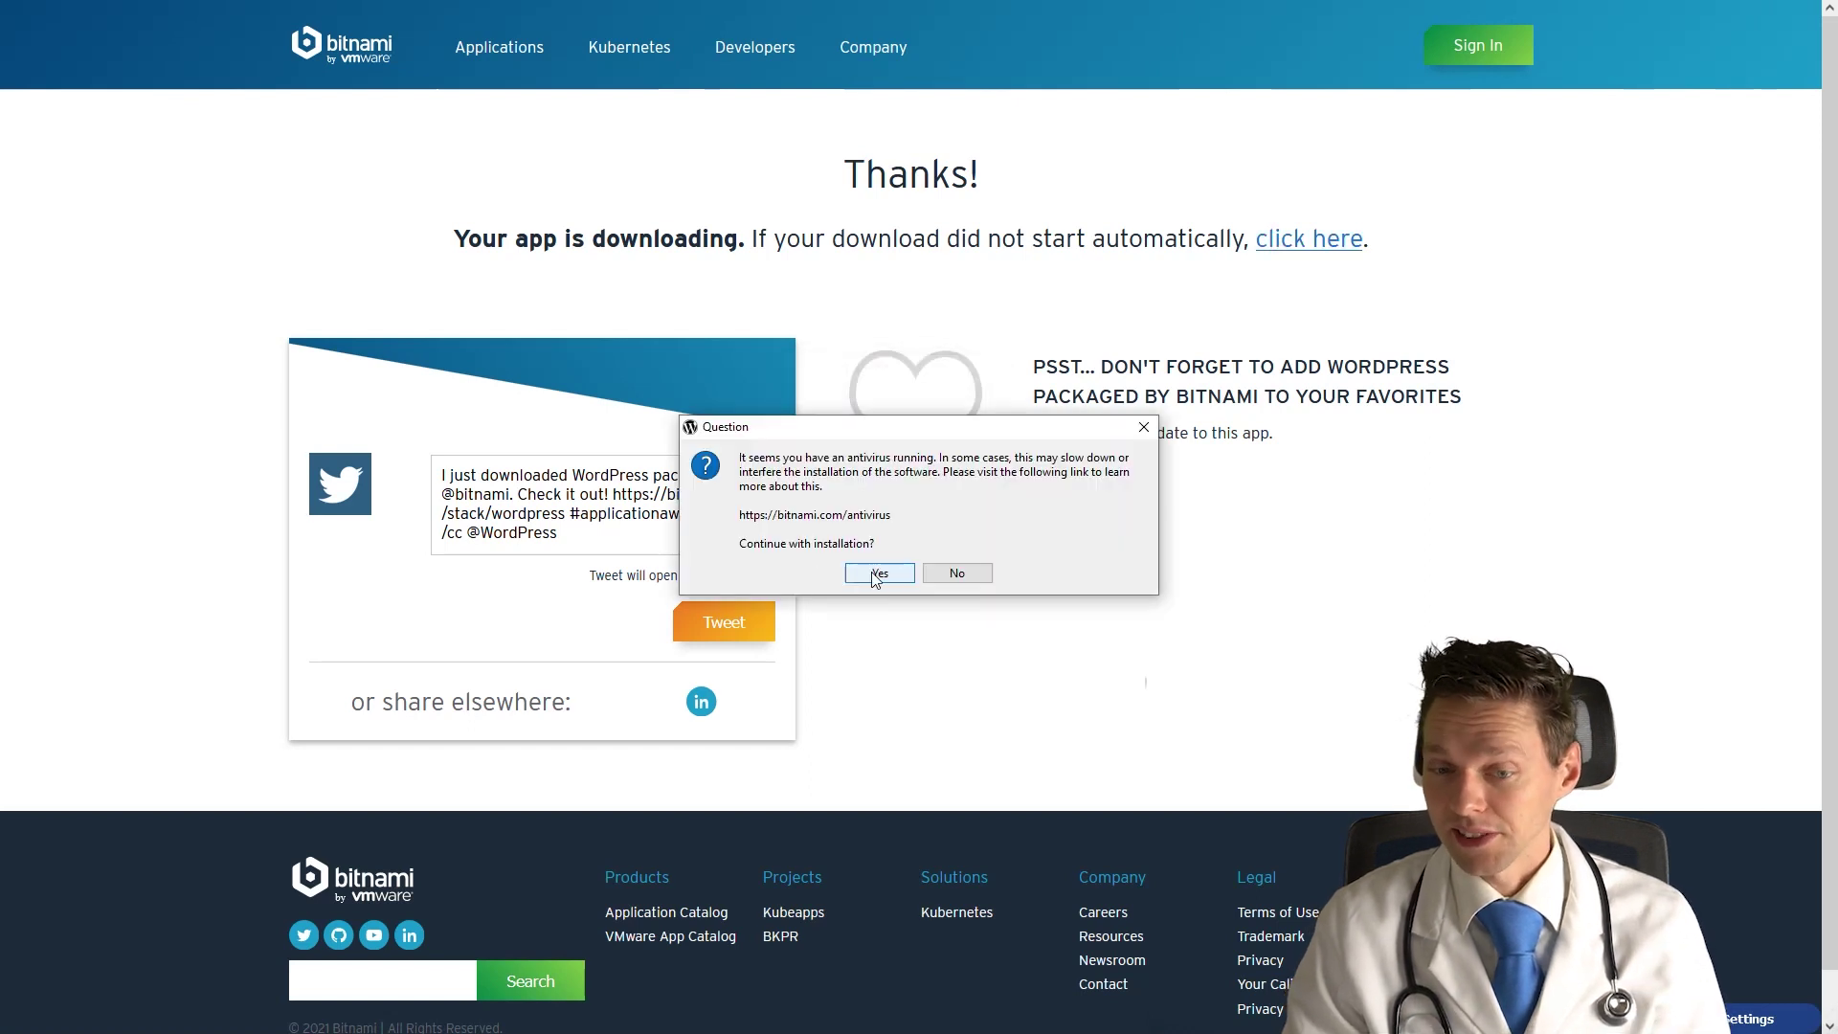
pyautogui.click(874, 575)
# Step: Pass the welcome page and keep the WordPress and PhpMyAdmin components
pyautogui.click(1013, 657)
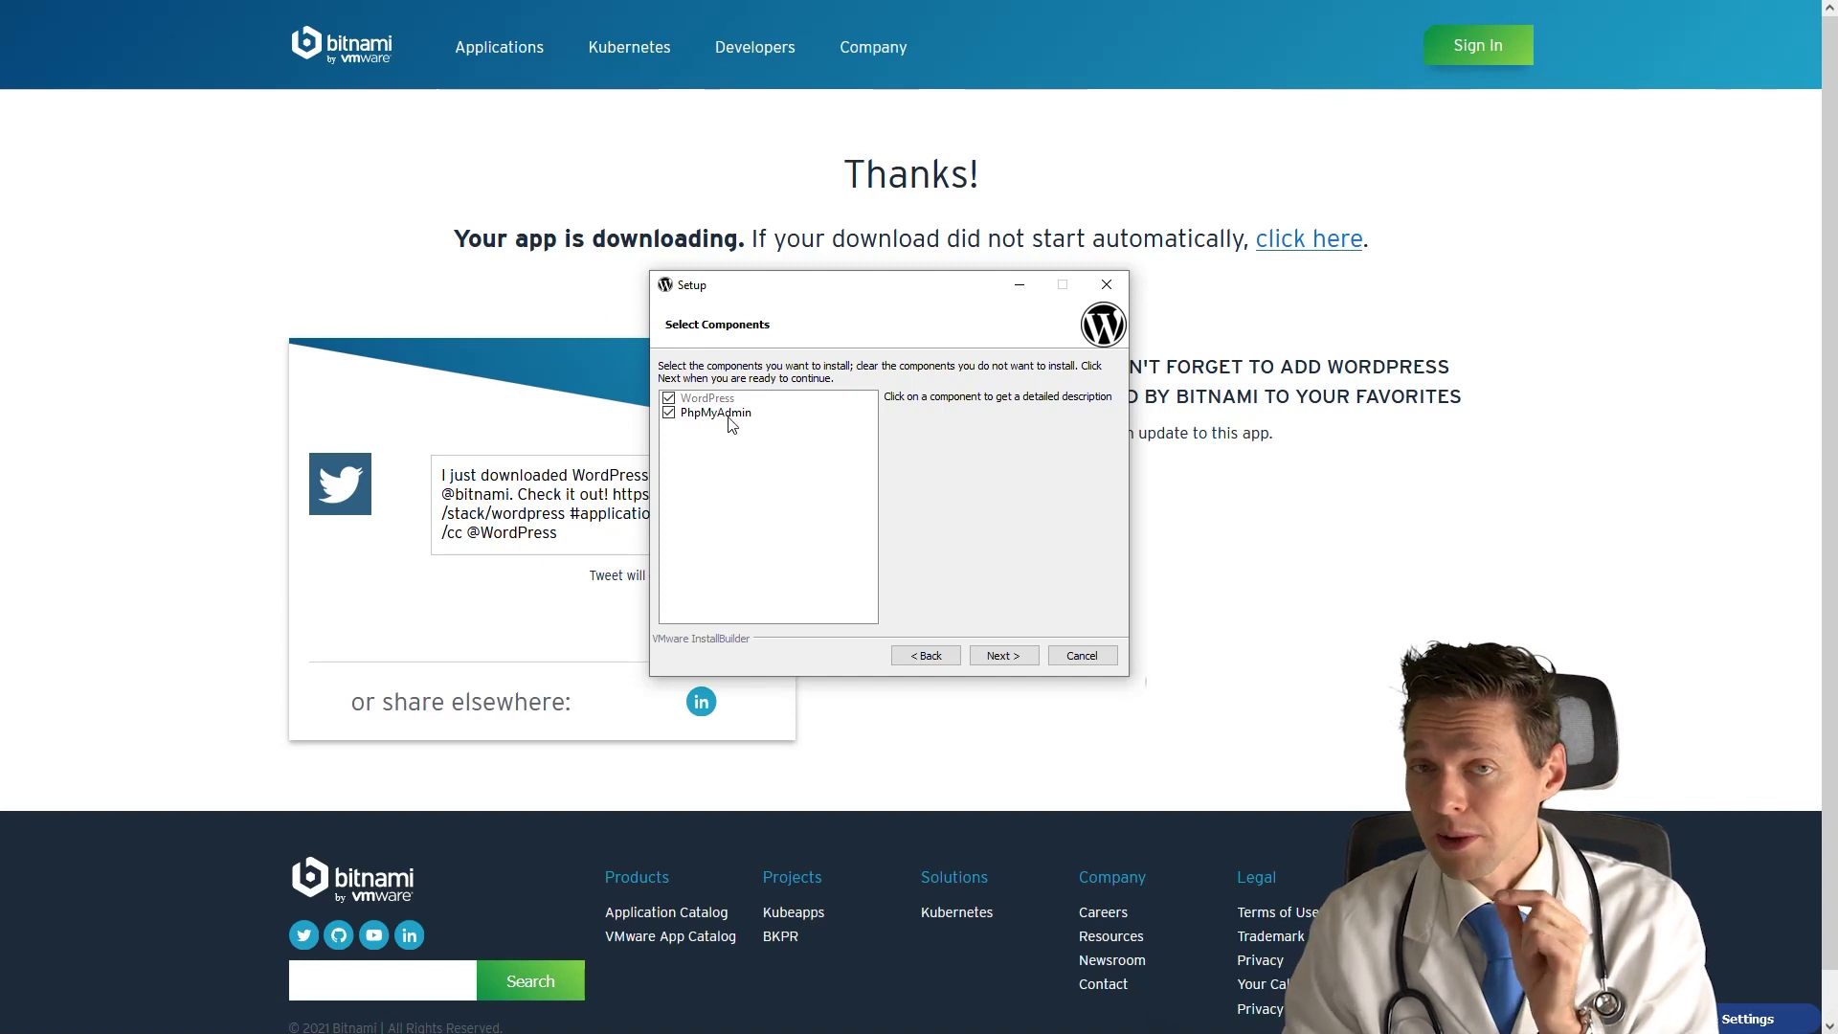
pyautogui.click(768, 398)
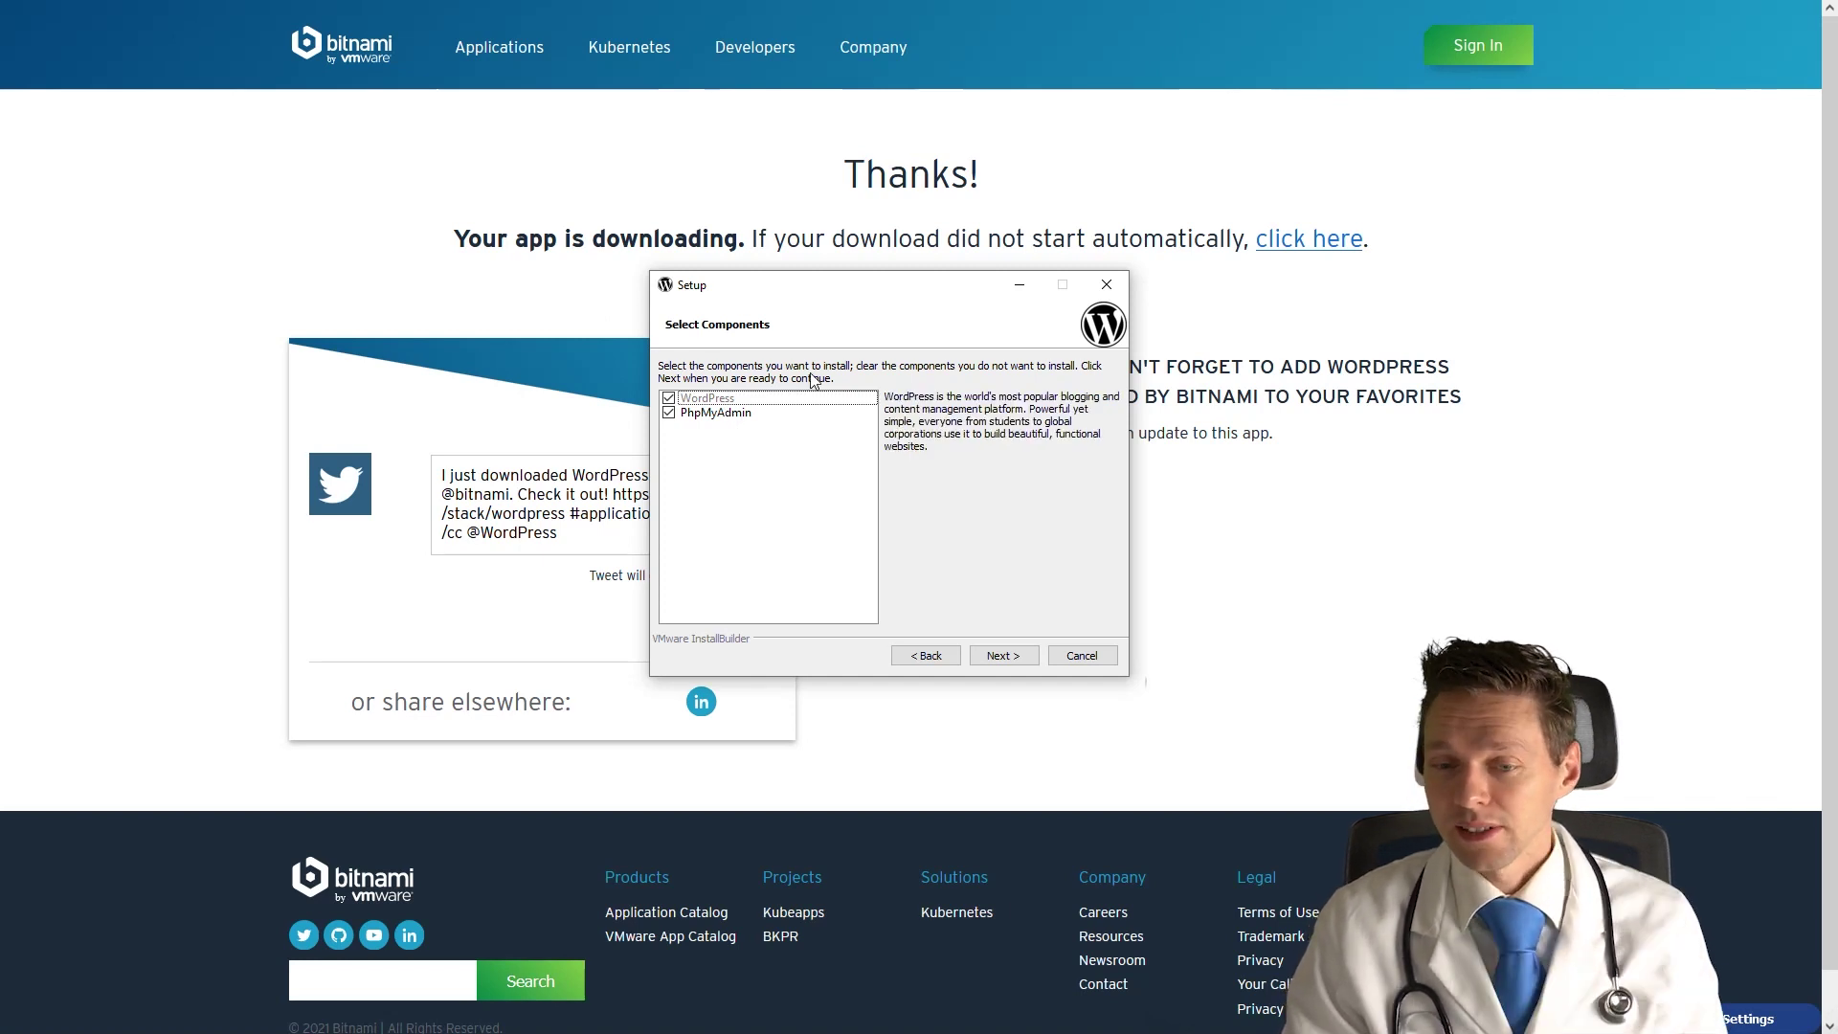
pyautogui.click(1013, 656)
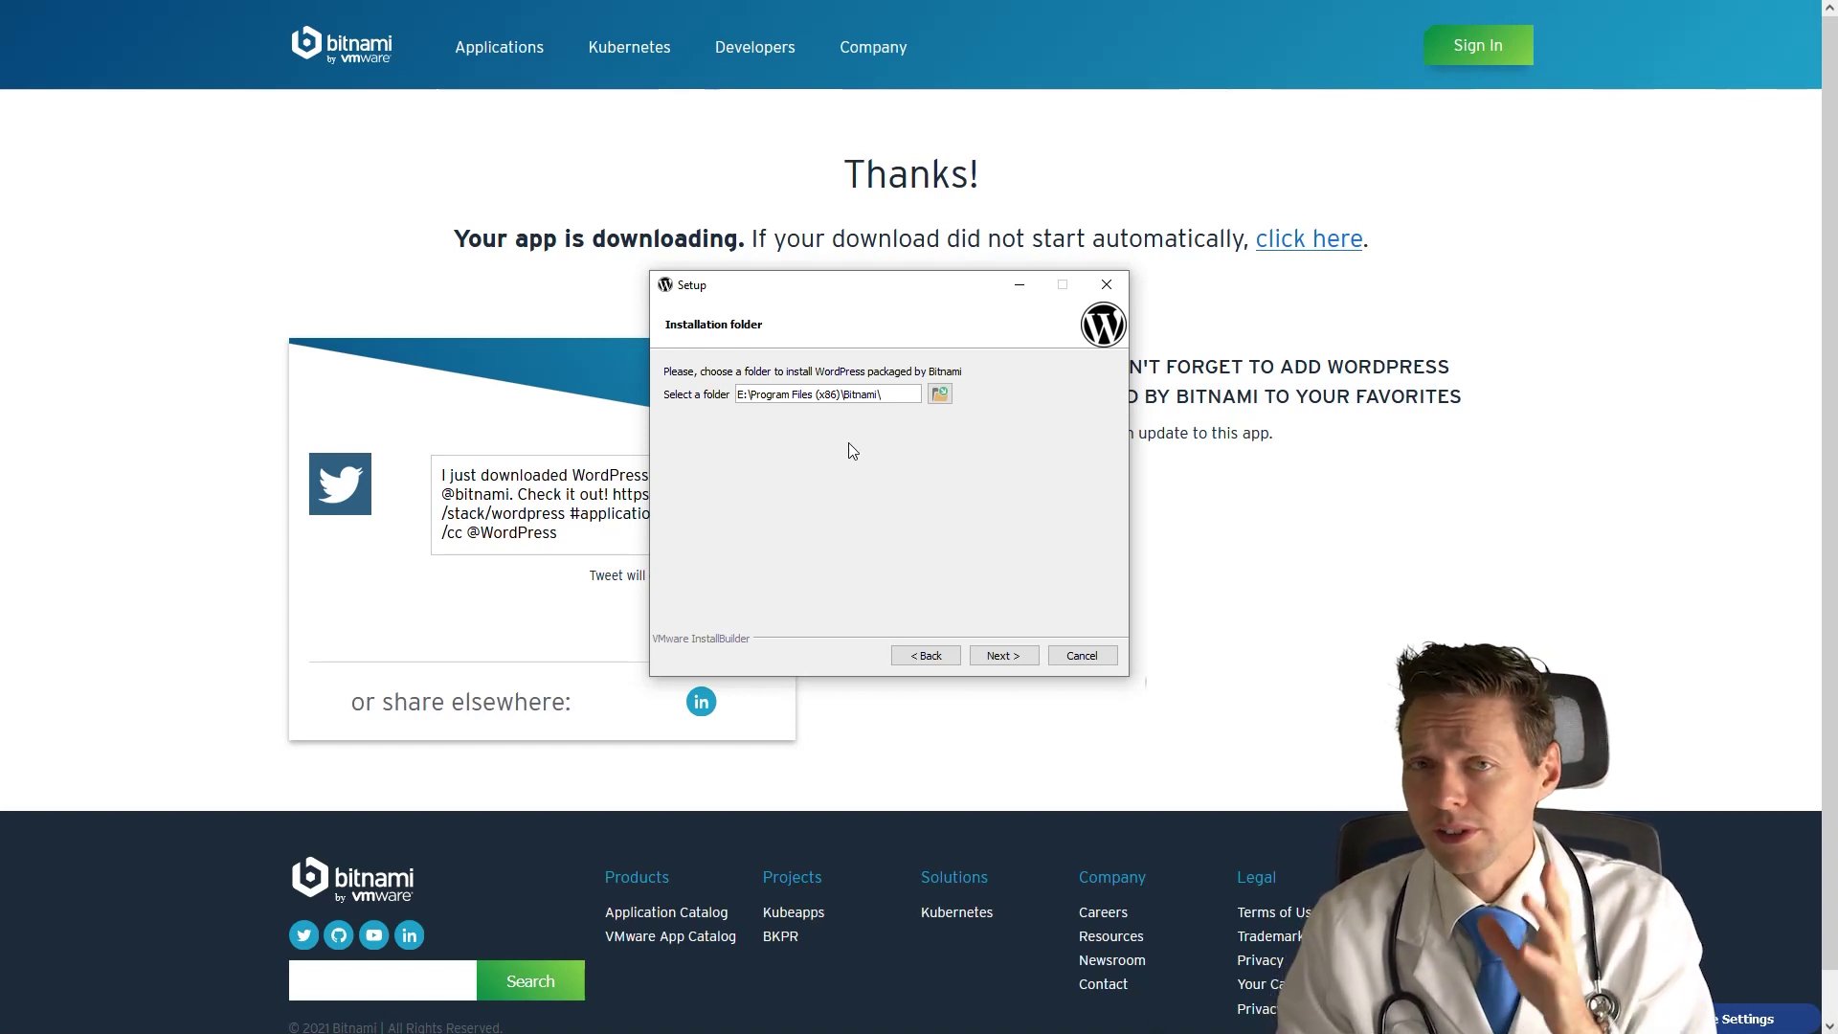
# Step: Keep the default installation folder and fill in the admin email, login and password
pyautogui.click(1010, 659)
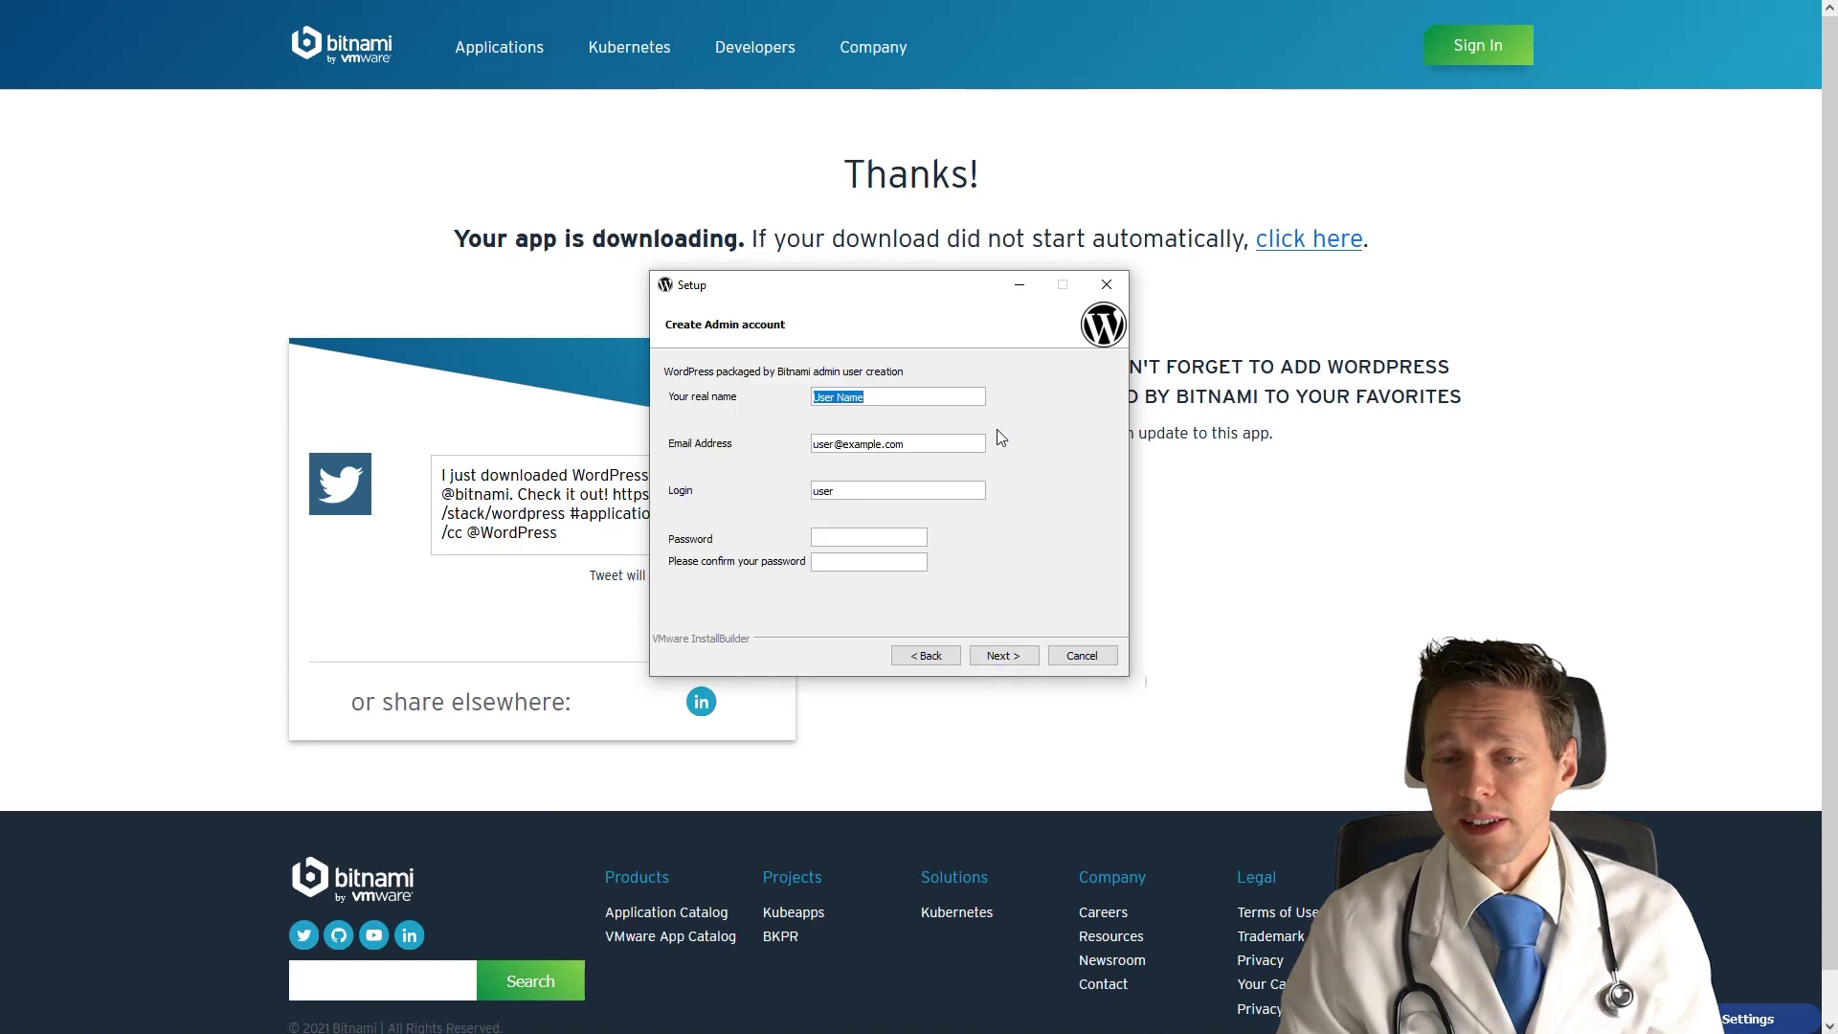
pyautogui.write('WP')
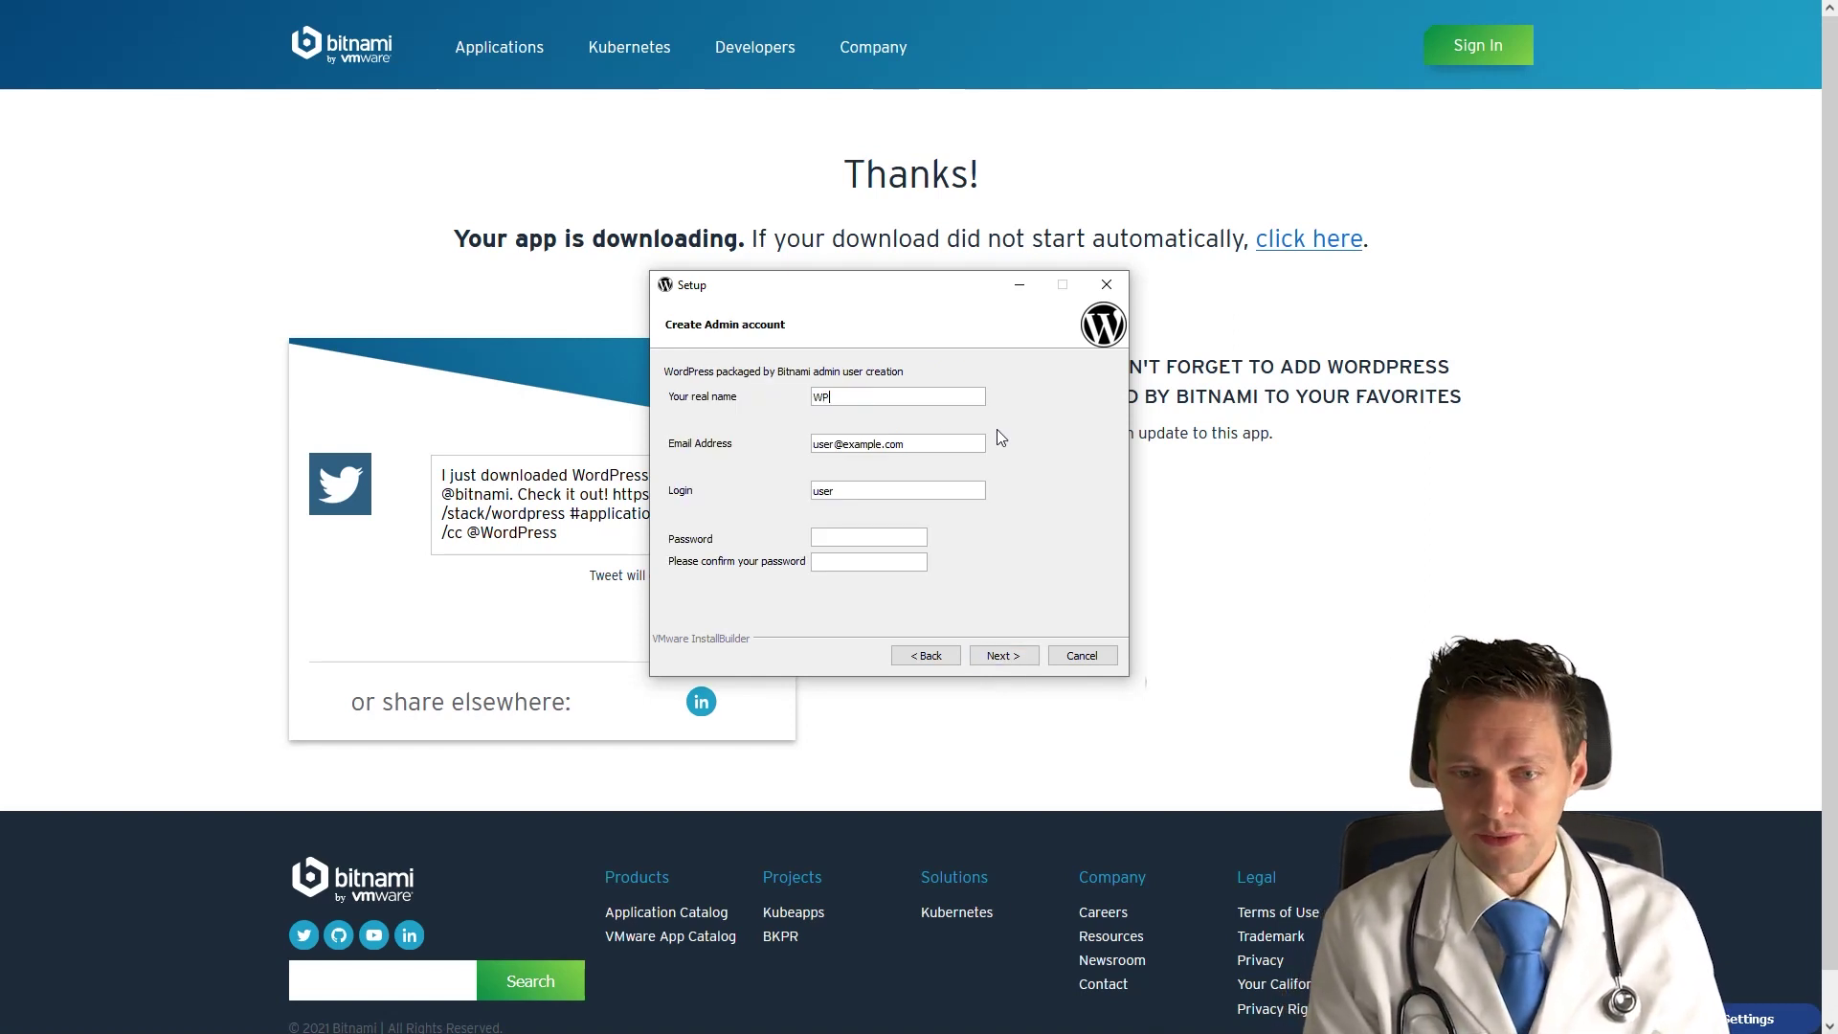
pyautogui.write('ress Doctor')
pyautogui.press('Tab')
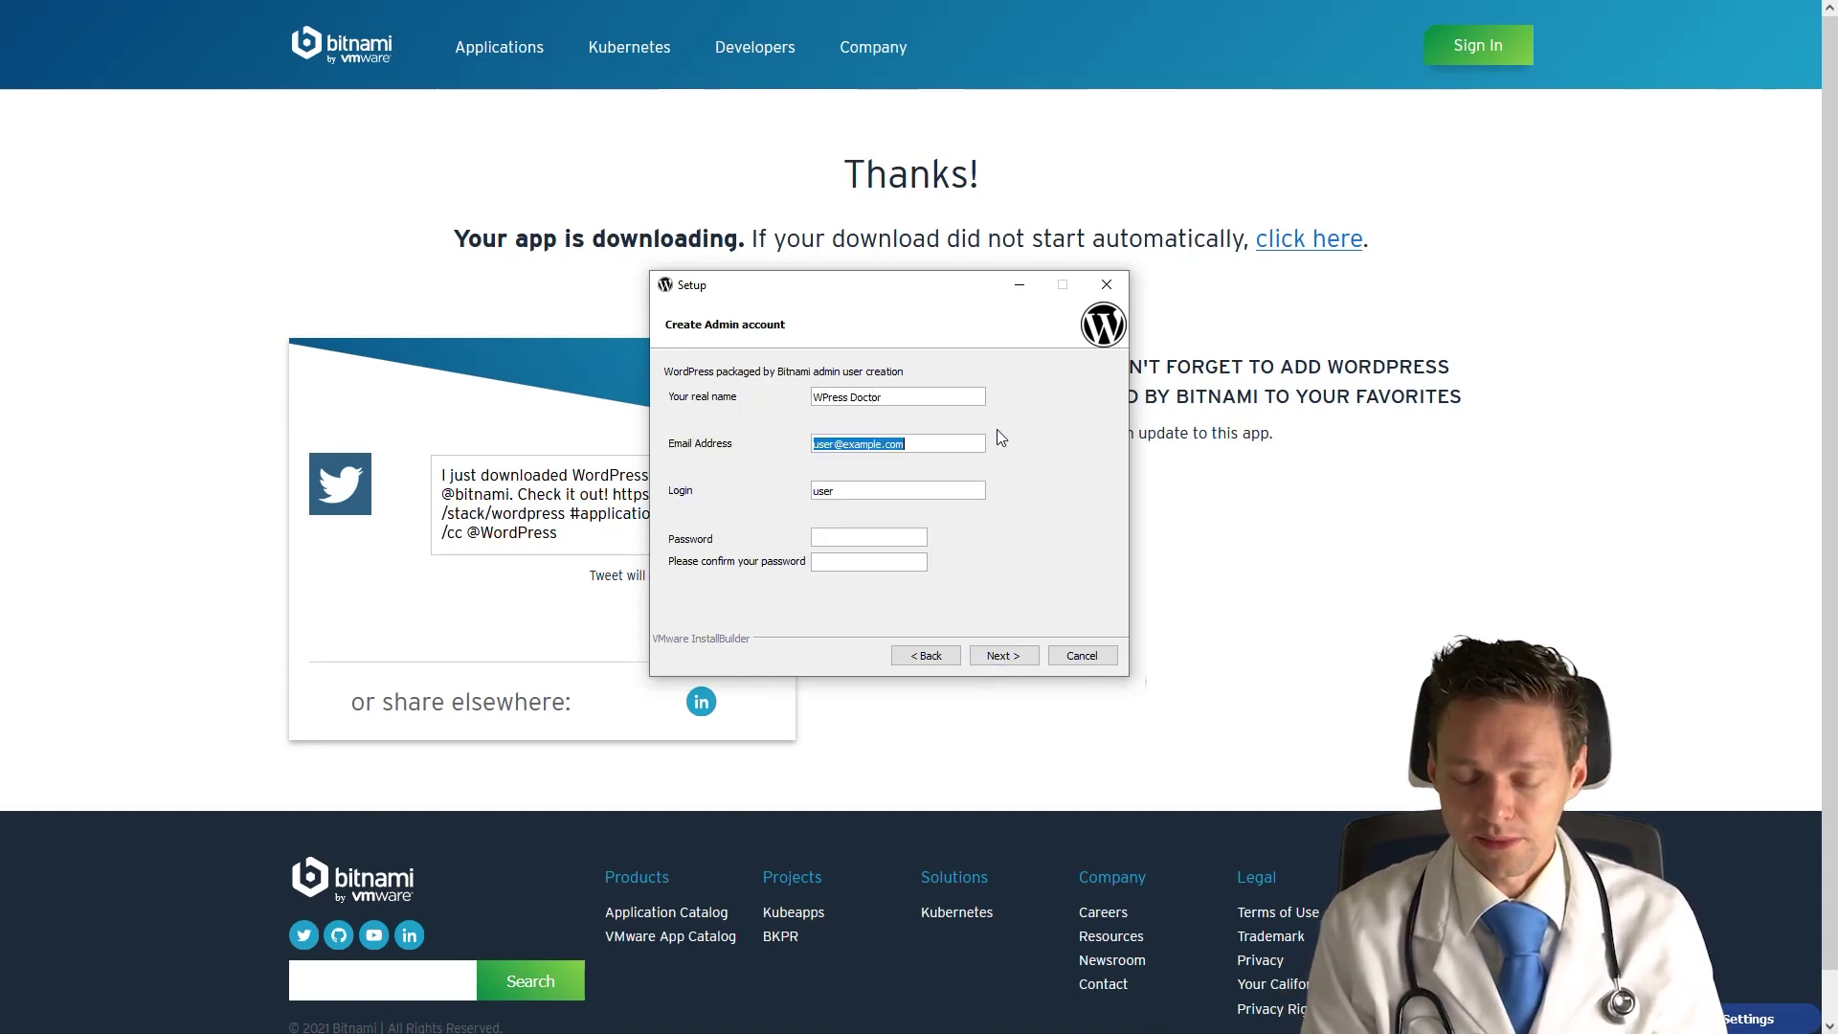
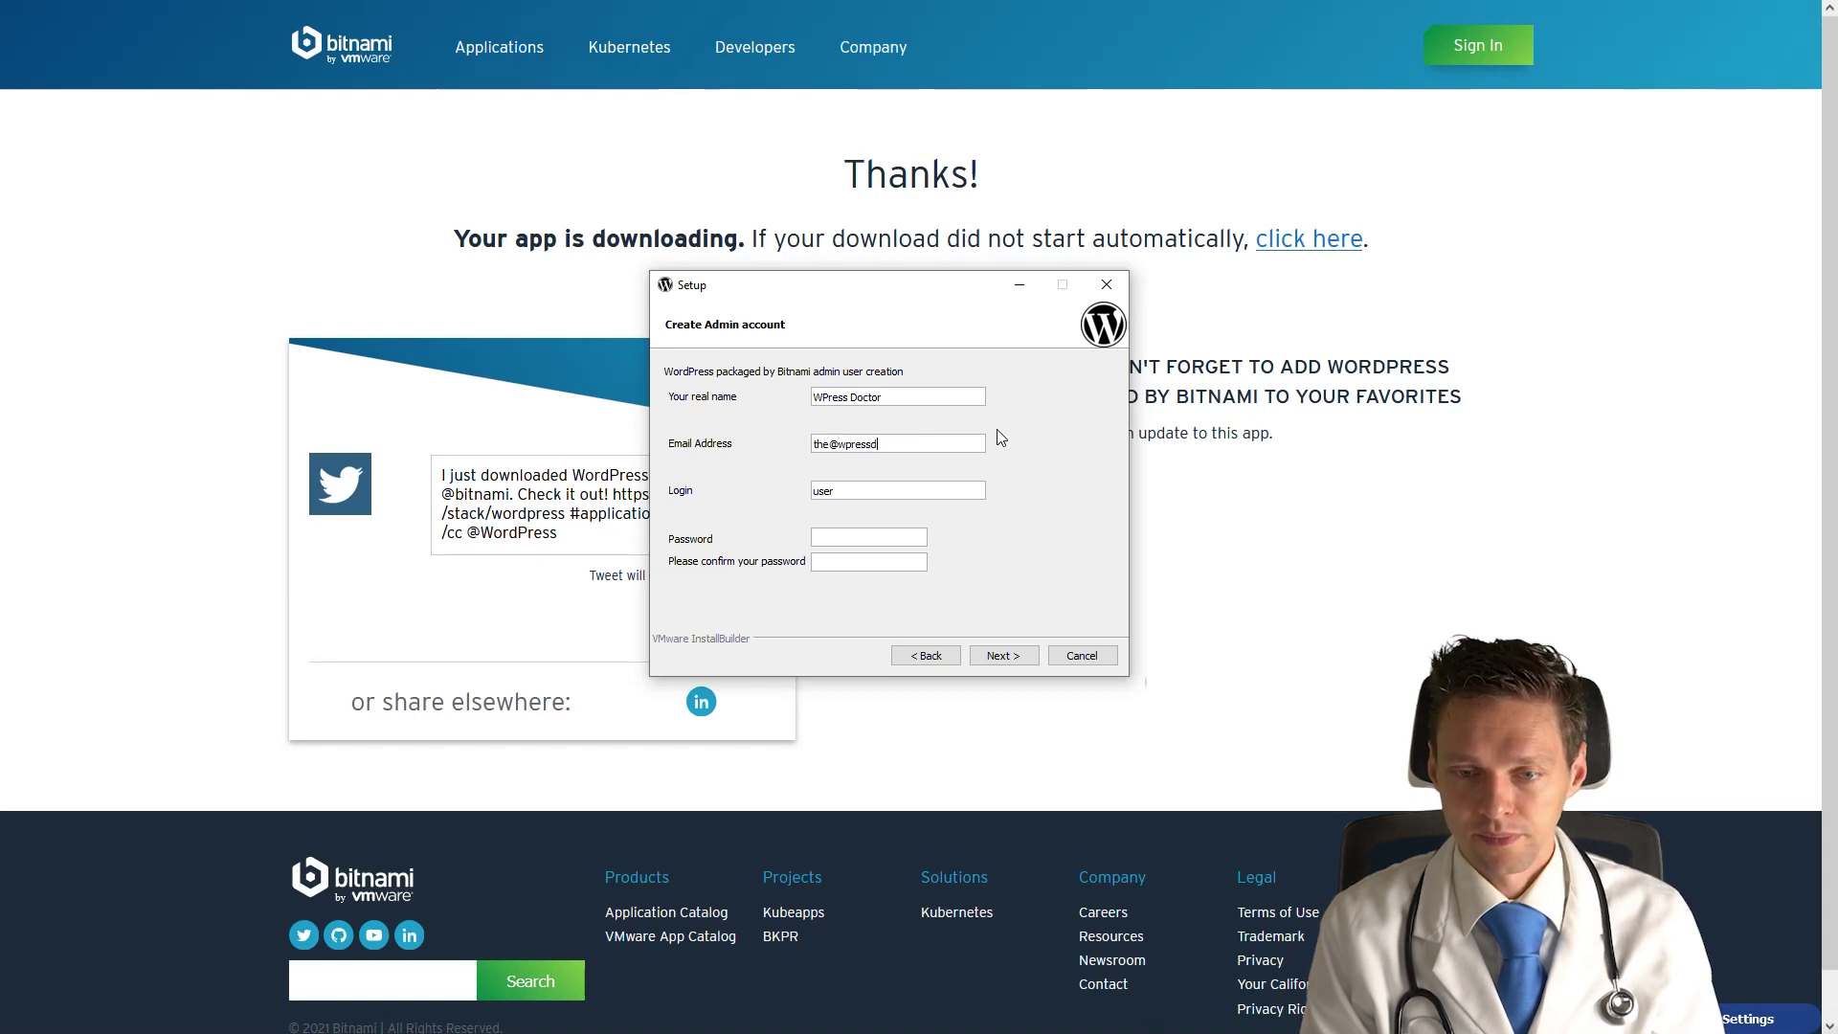
pyautogui.press('Tab')
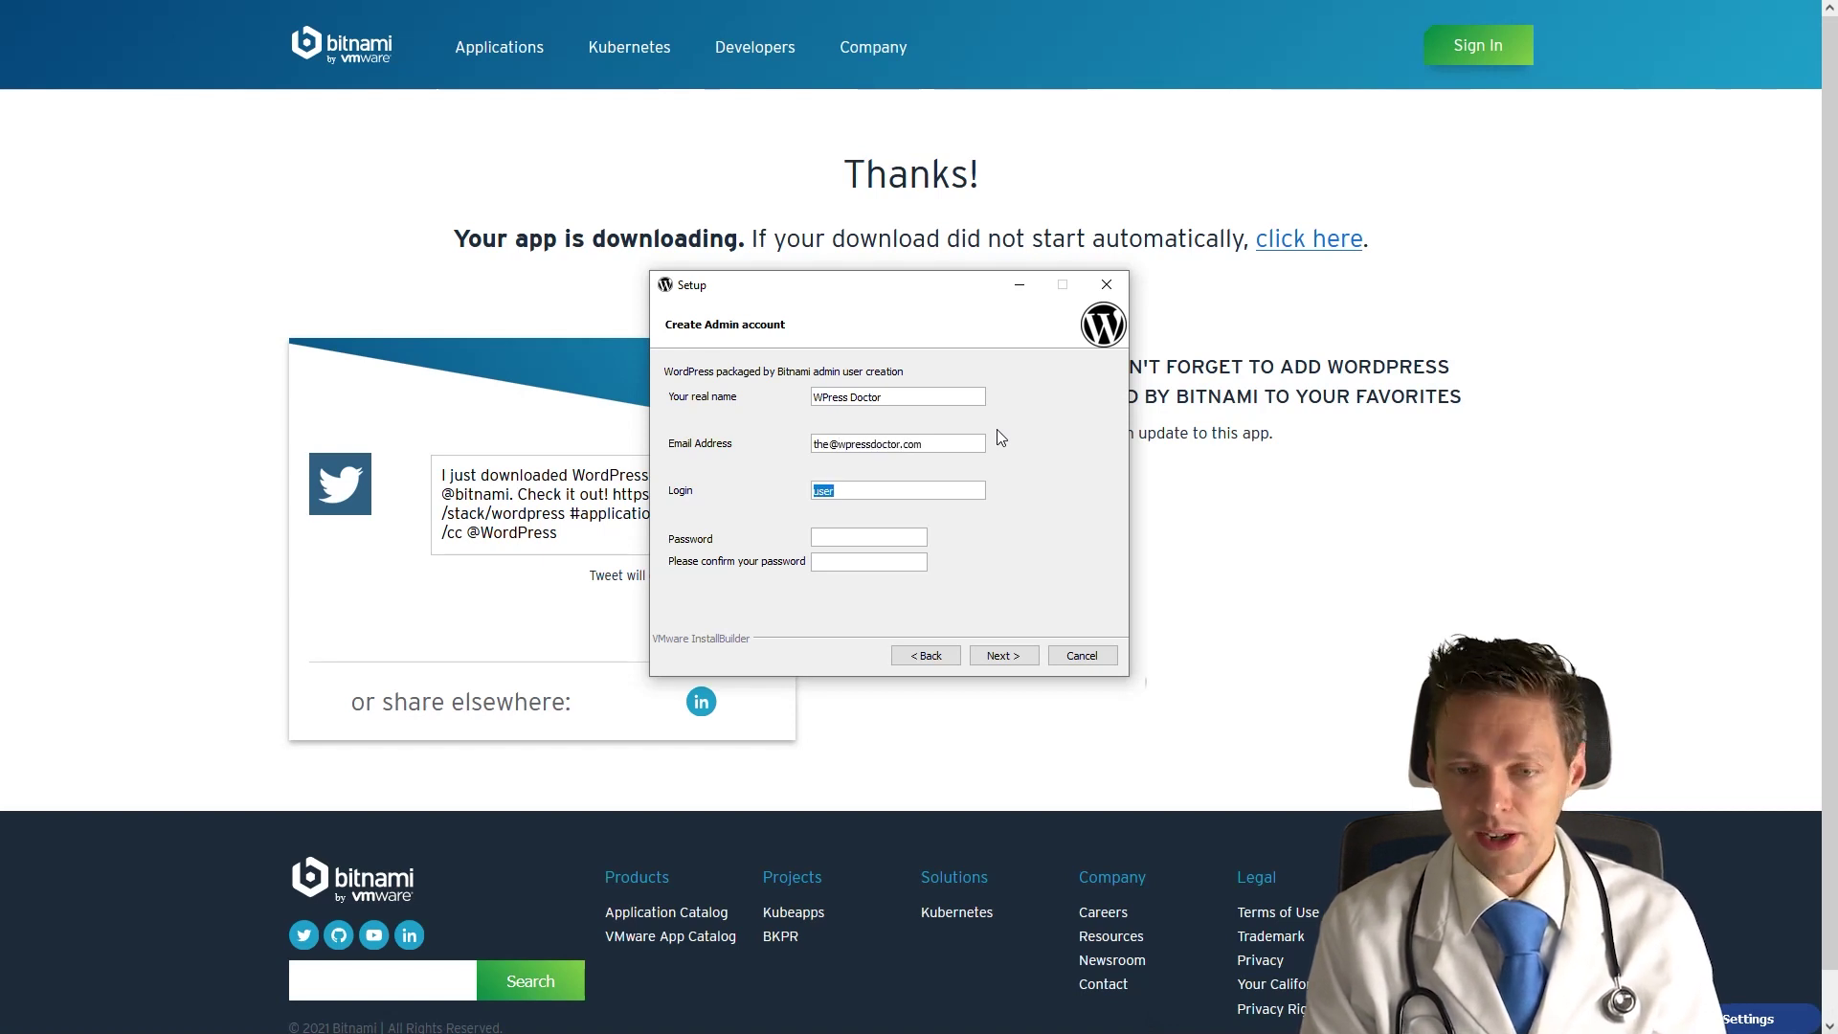
pyautogui.write('W')
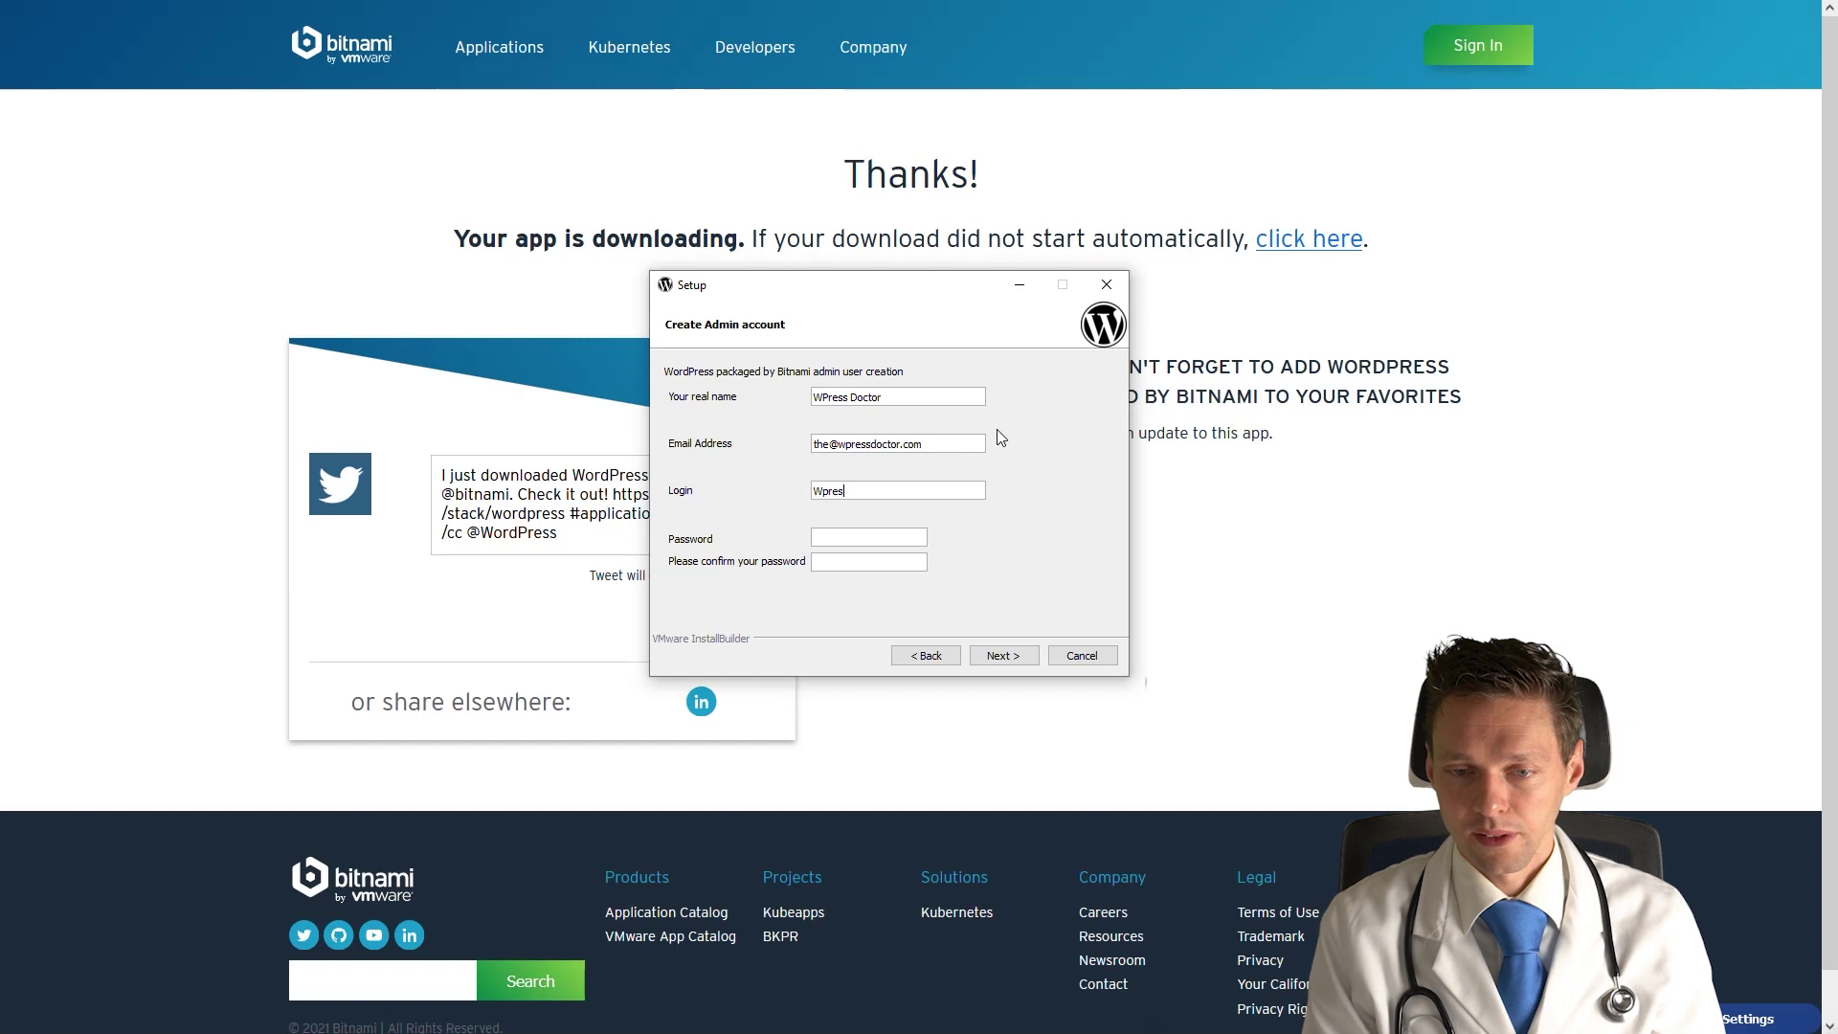
pyautogui.write('PressDoc')
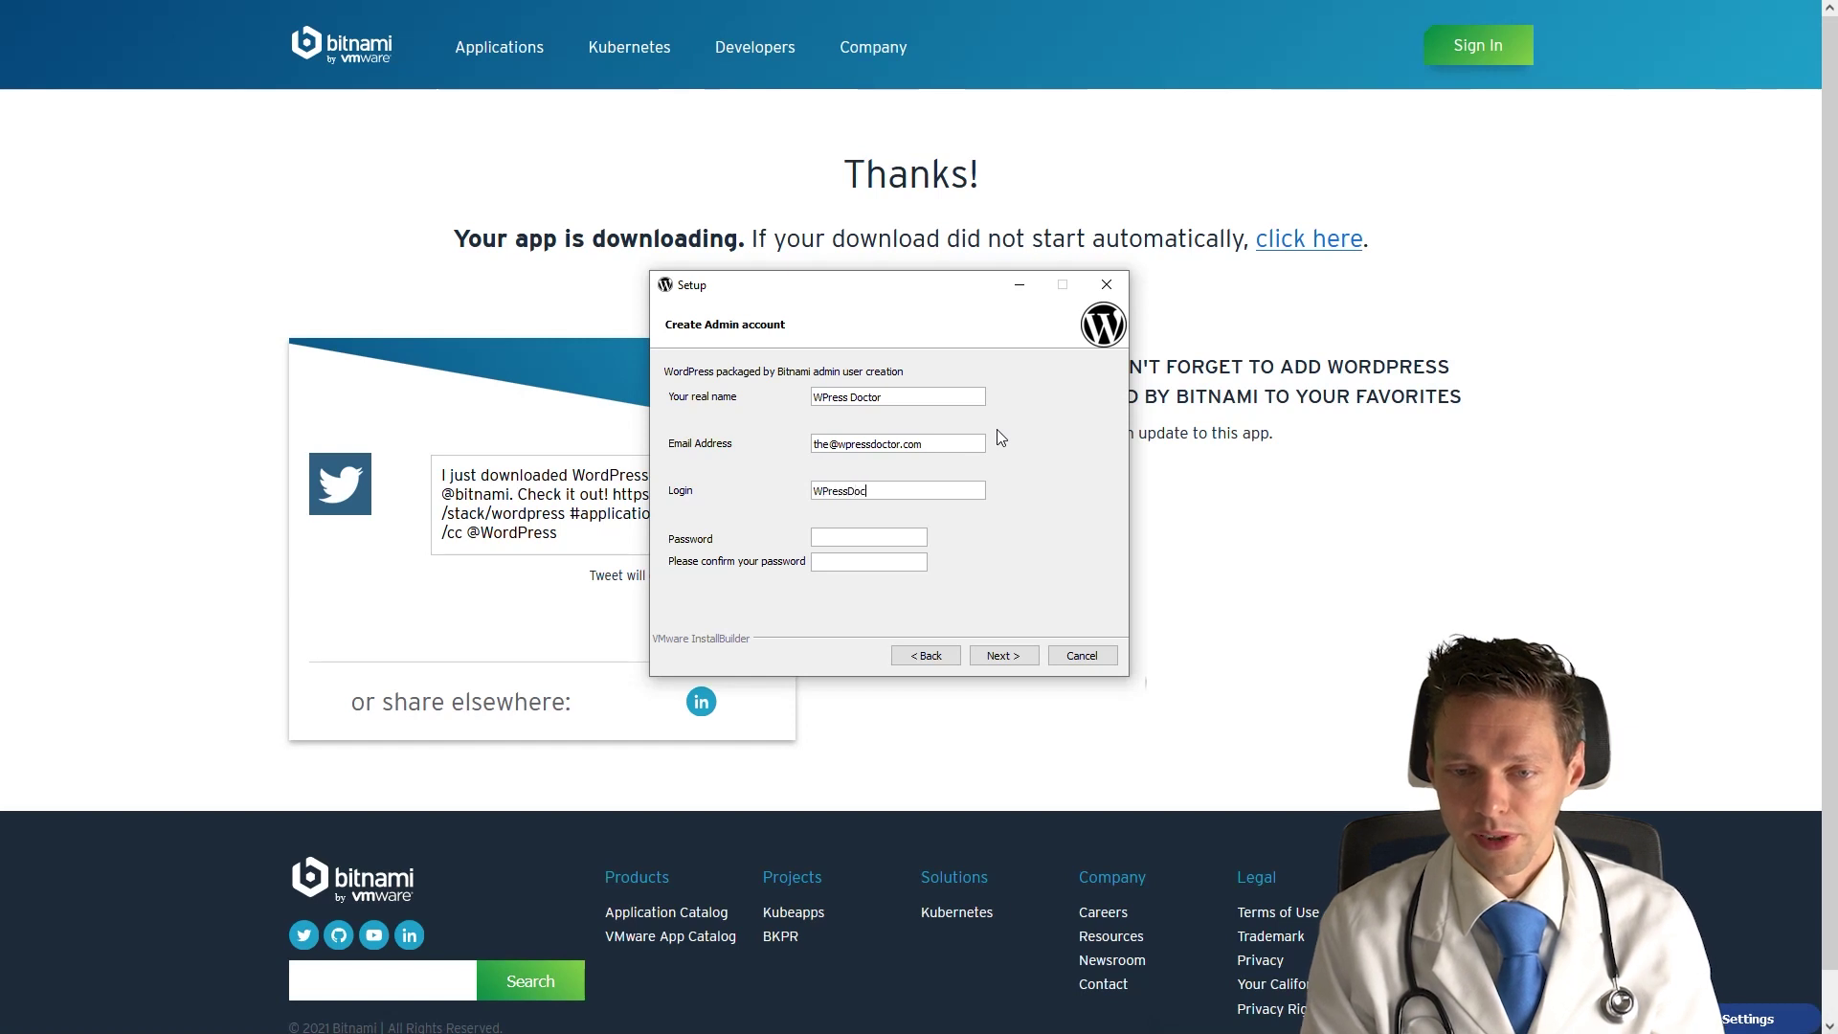
pyautogui.write('tor')
pyautogui.press('Left')
pyautogui.press('Left')
pyautogui.press('Left')
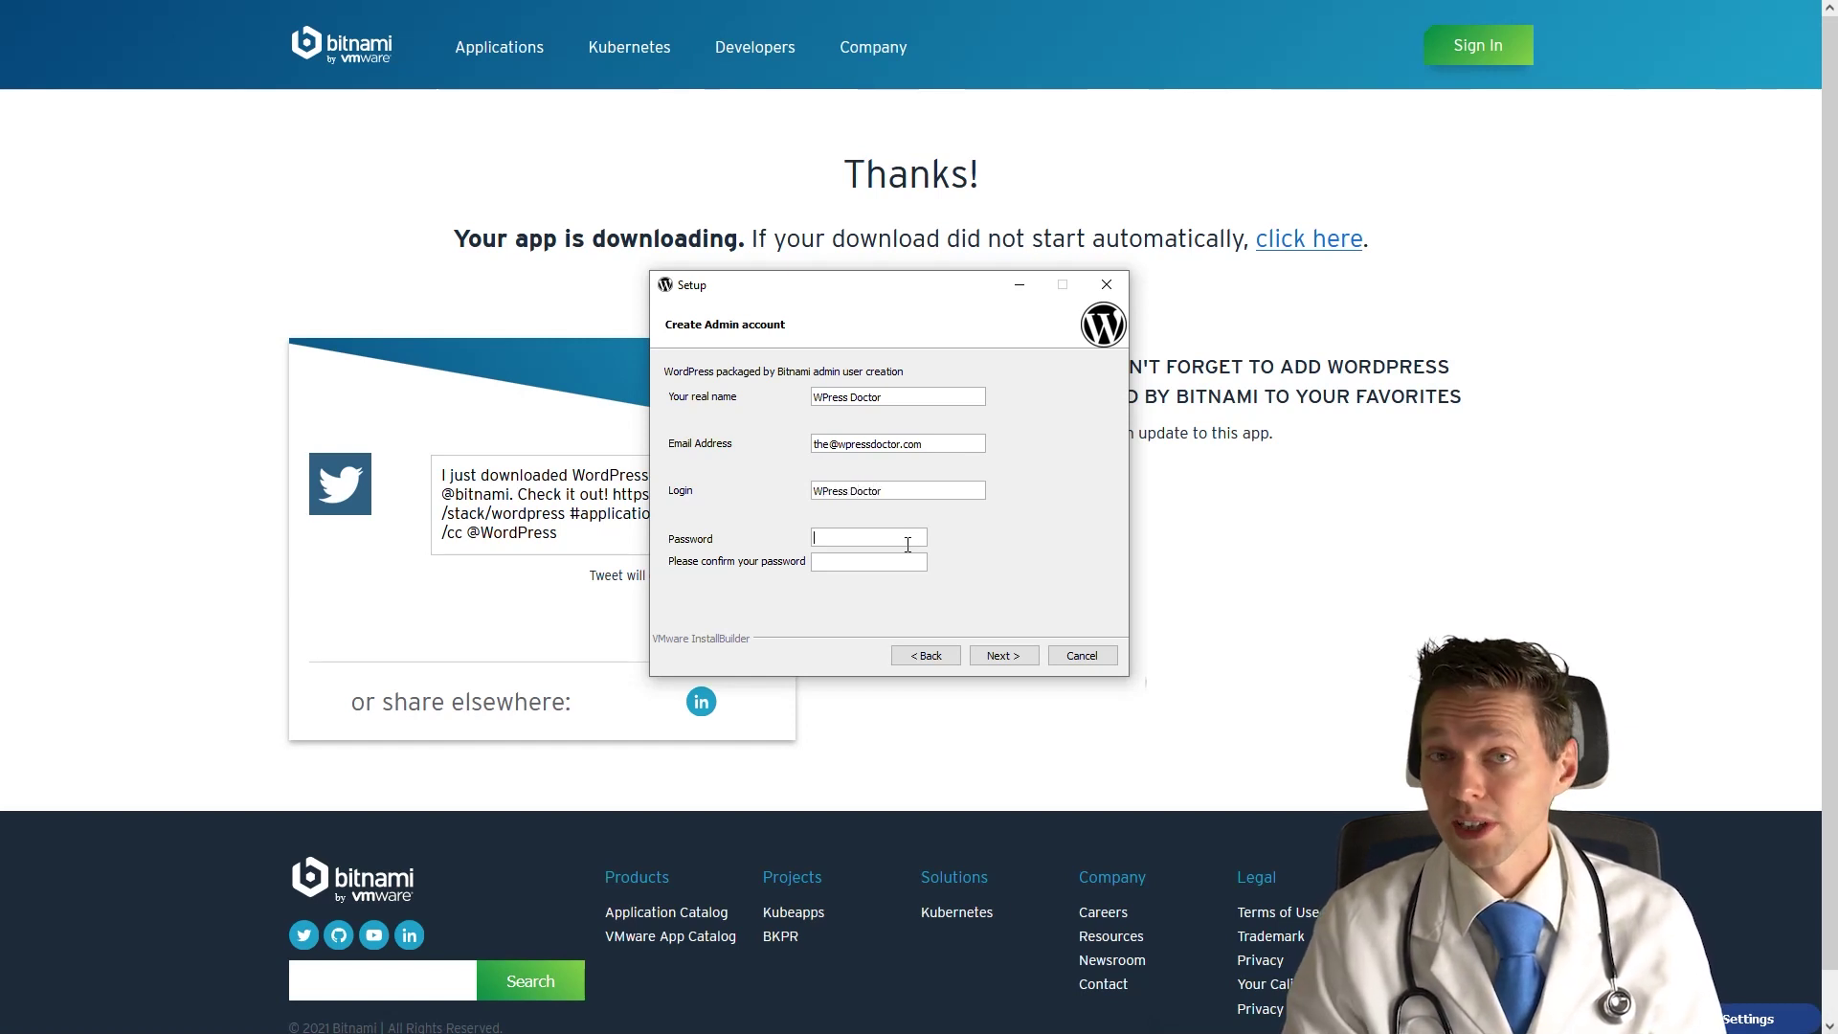
pyautogui.click(1004, 656)
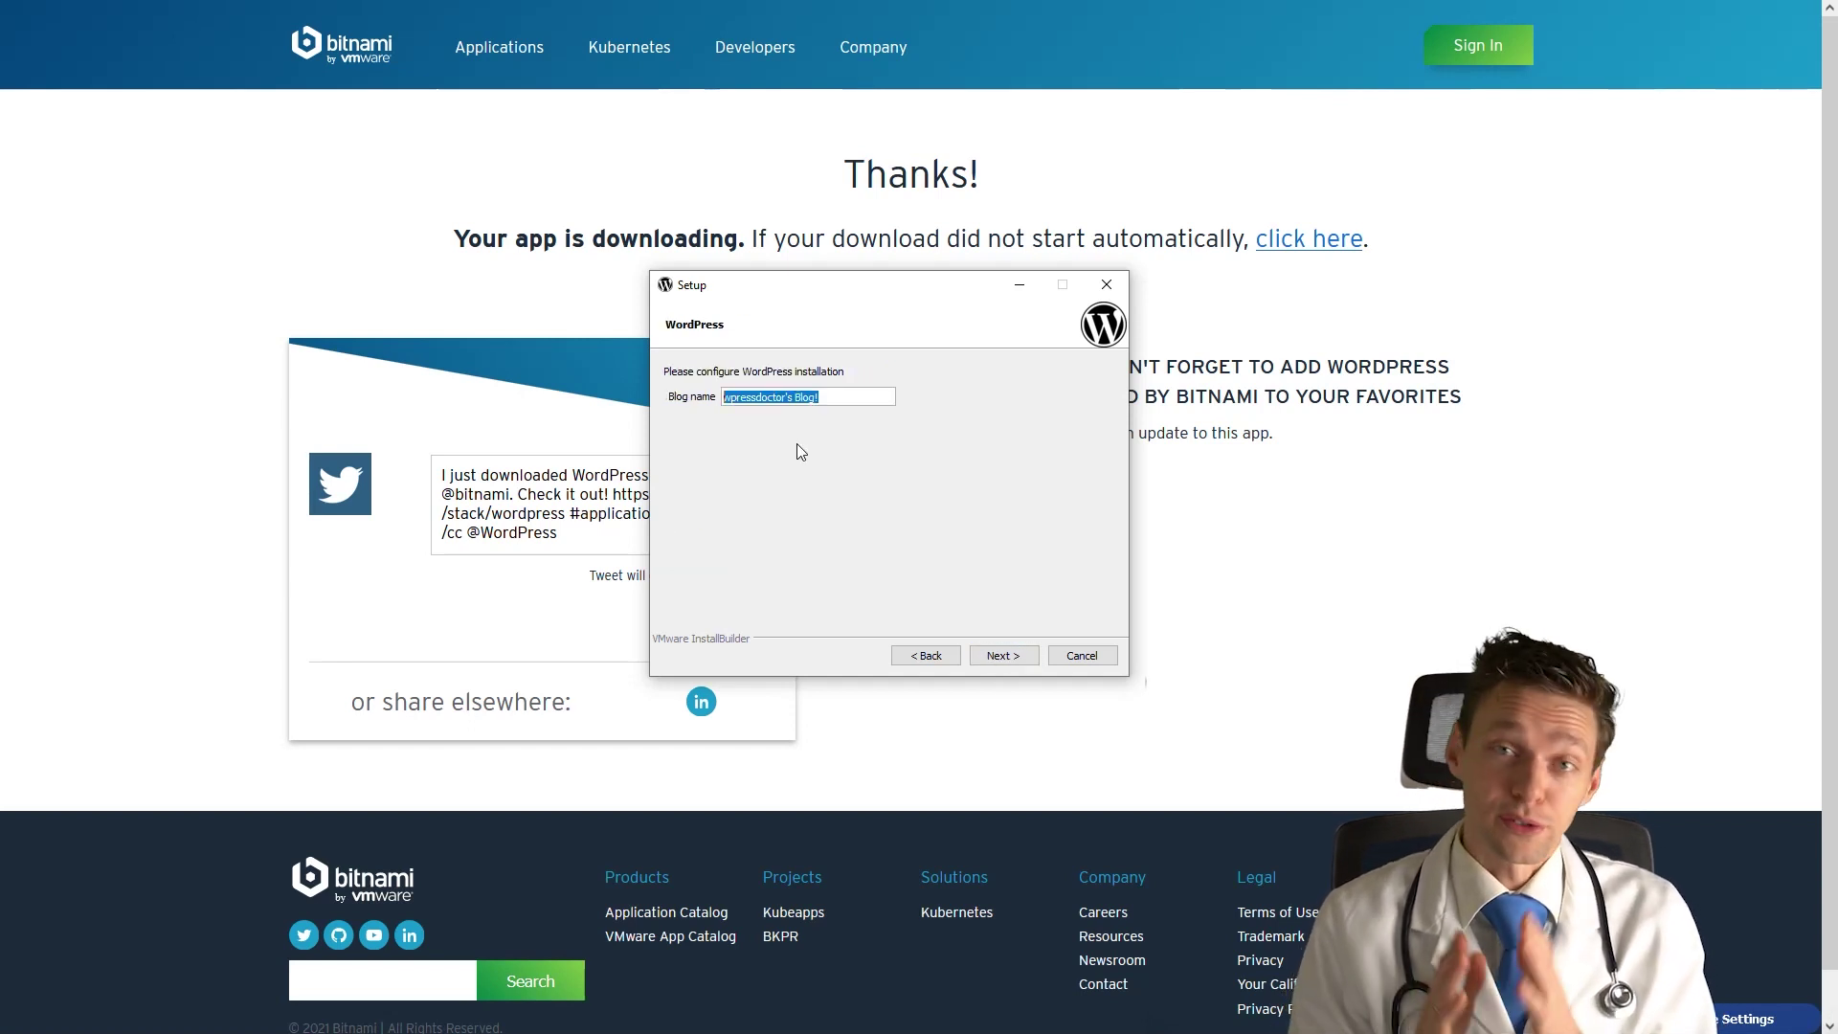
pyautogui.write('OfflineWebsite')
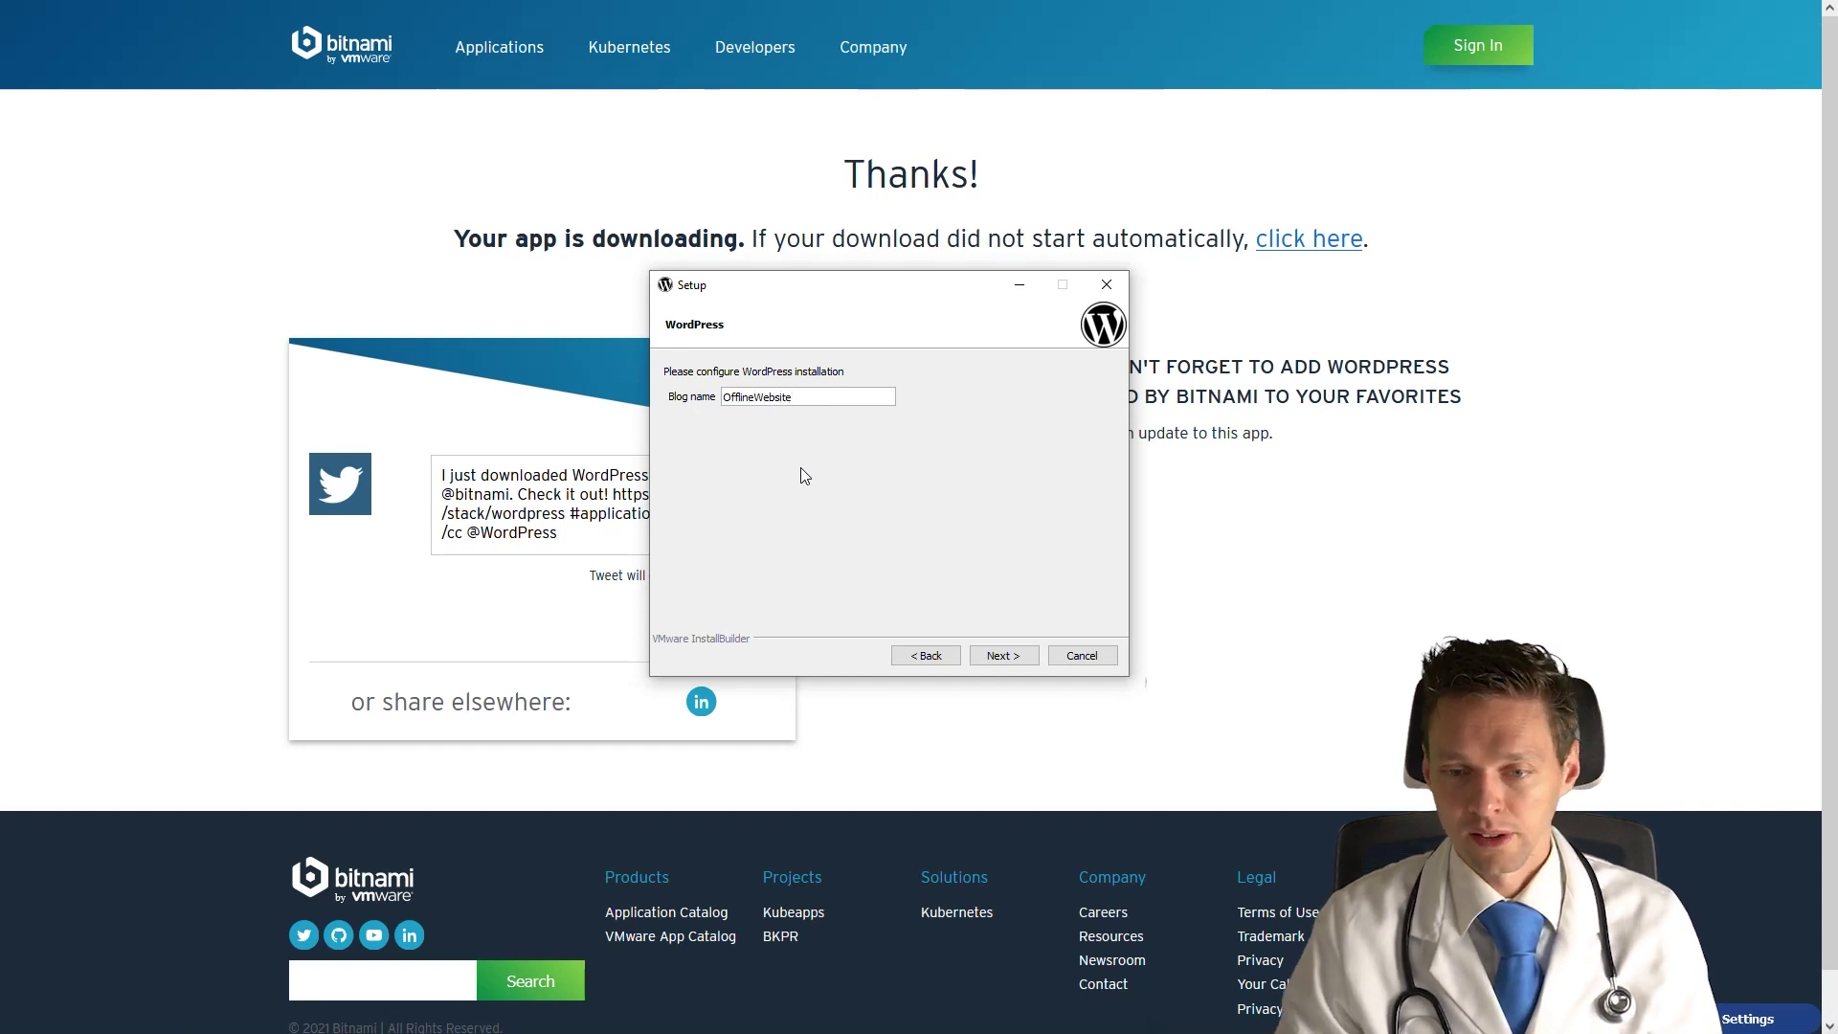
# Step: Confirm OfflineWebsite as the blog name
pyautogui.click(998, 656)
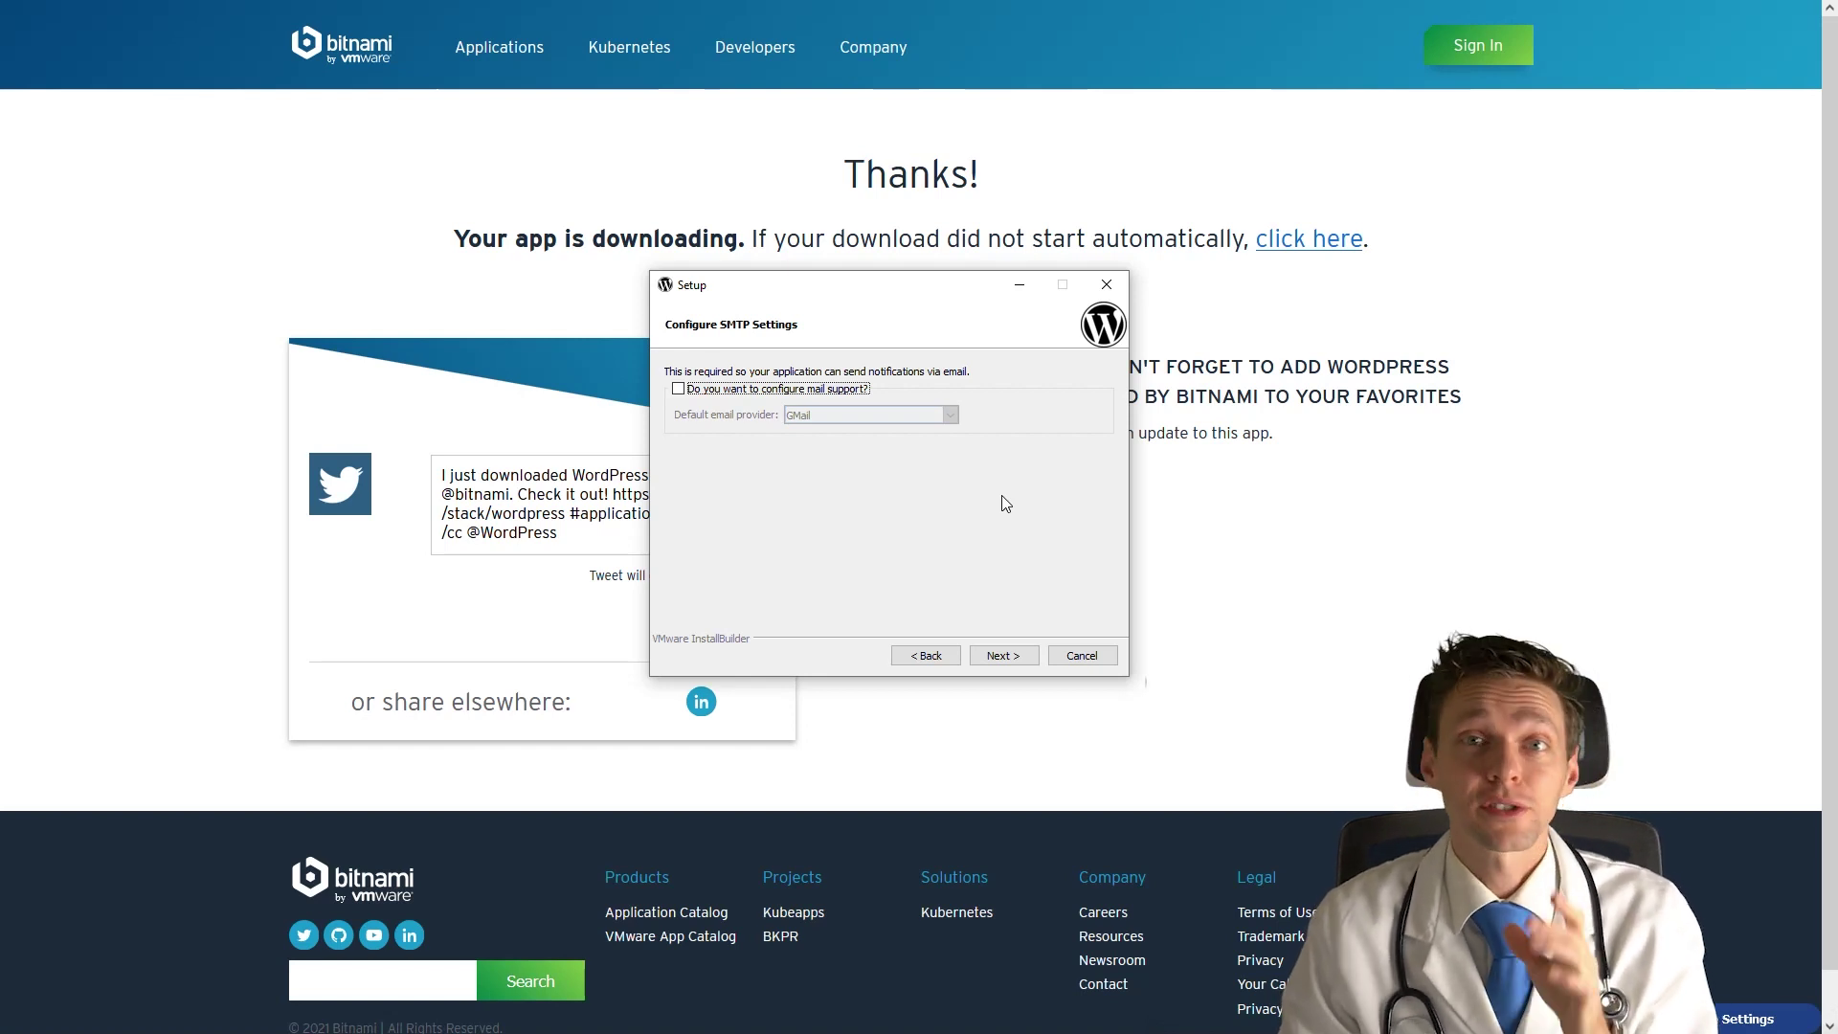
# Step: Enable mail support with GMail as provider, skipping the GMail account details
pyautogui.click(778, 389)
pyautogui.click(839, 415)
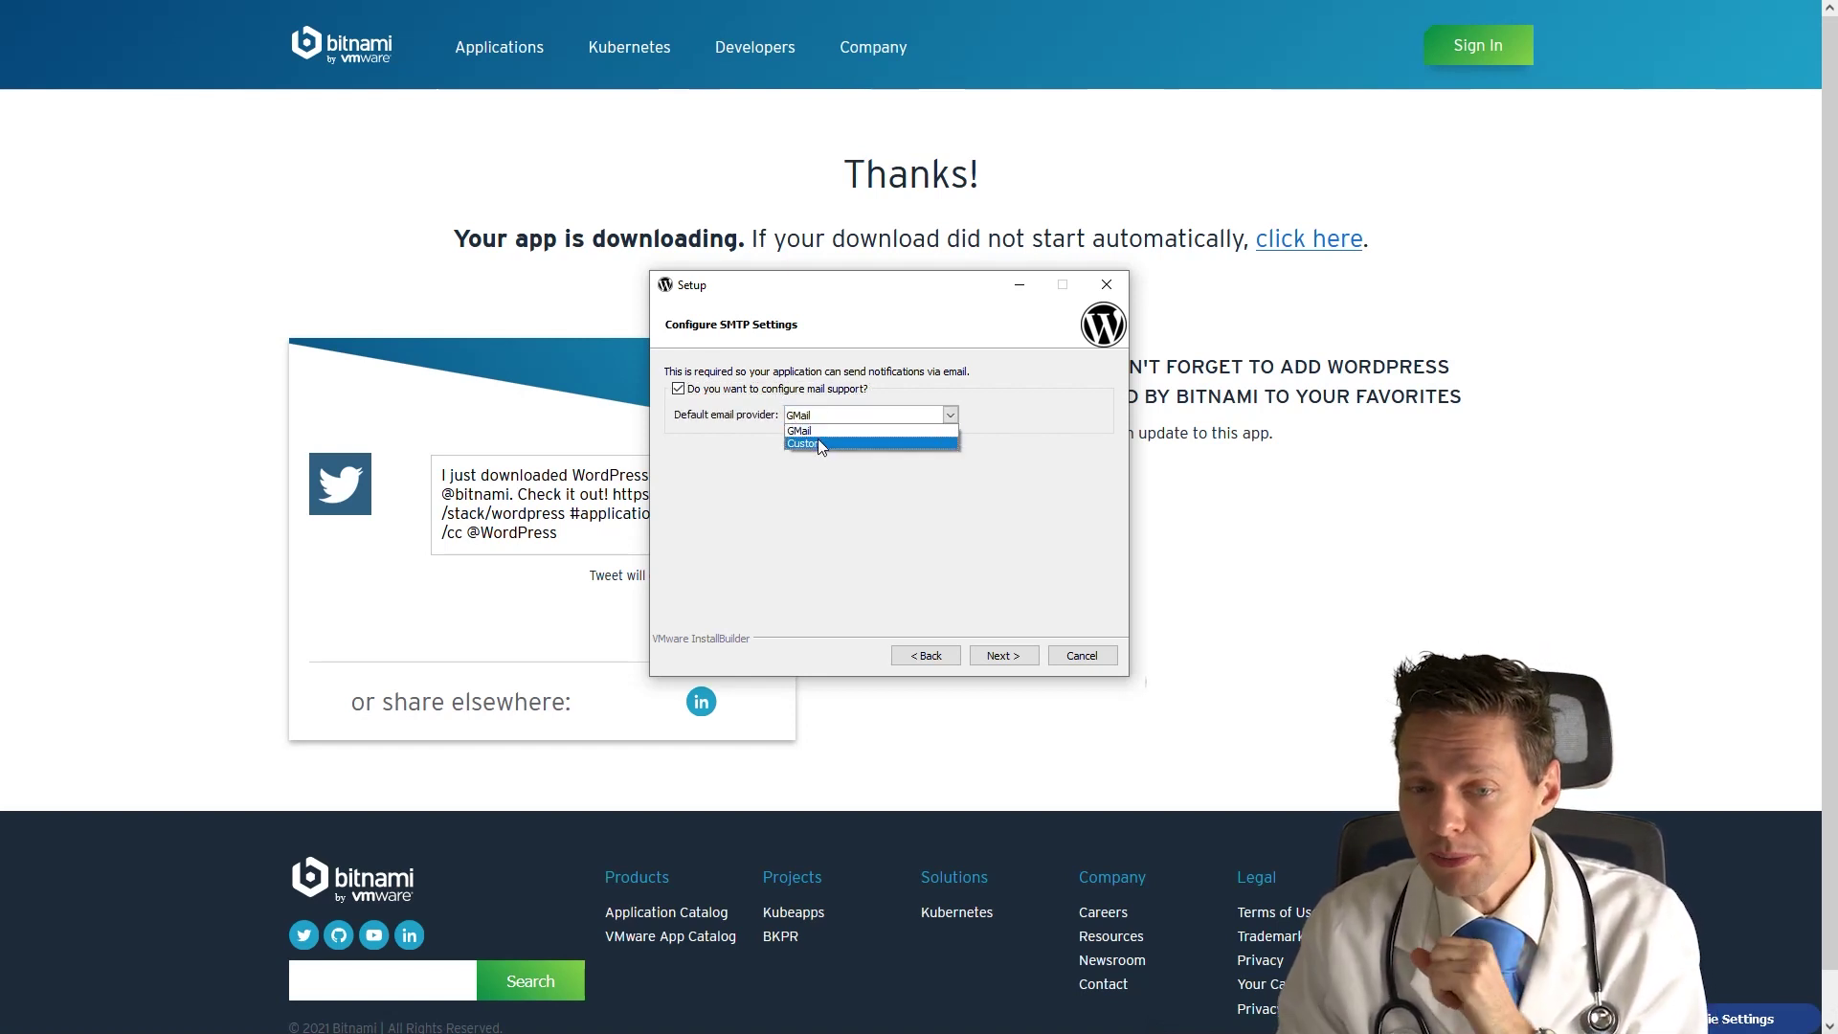
pyautogui.click(818, 444)
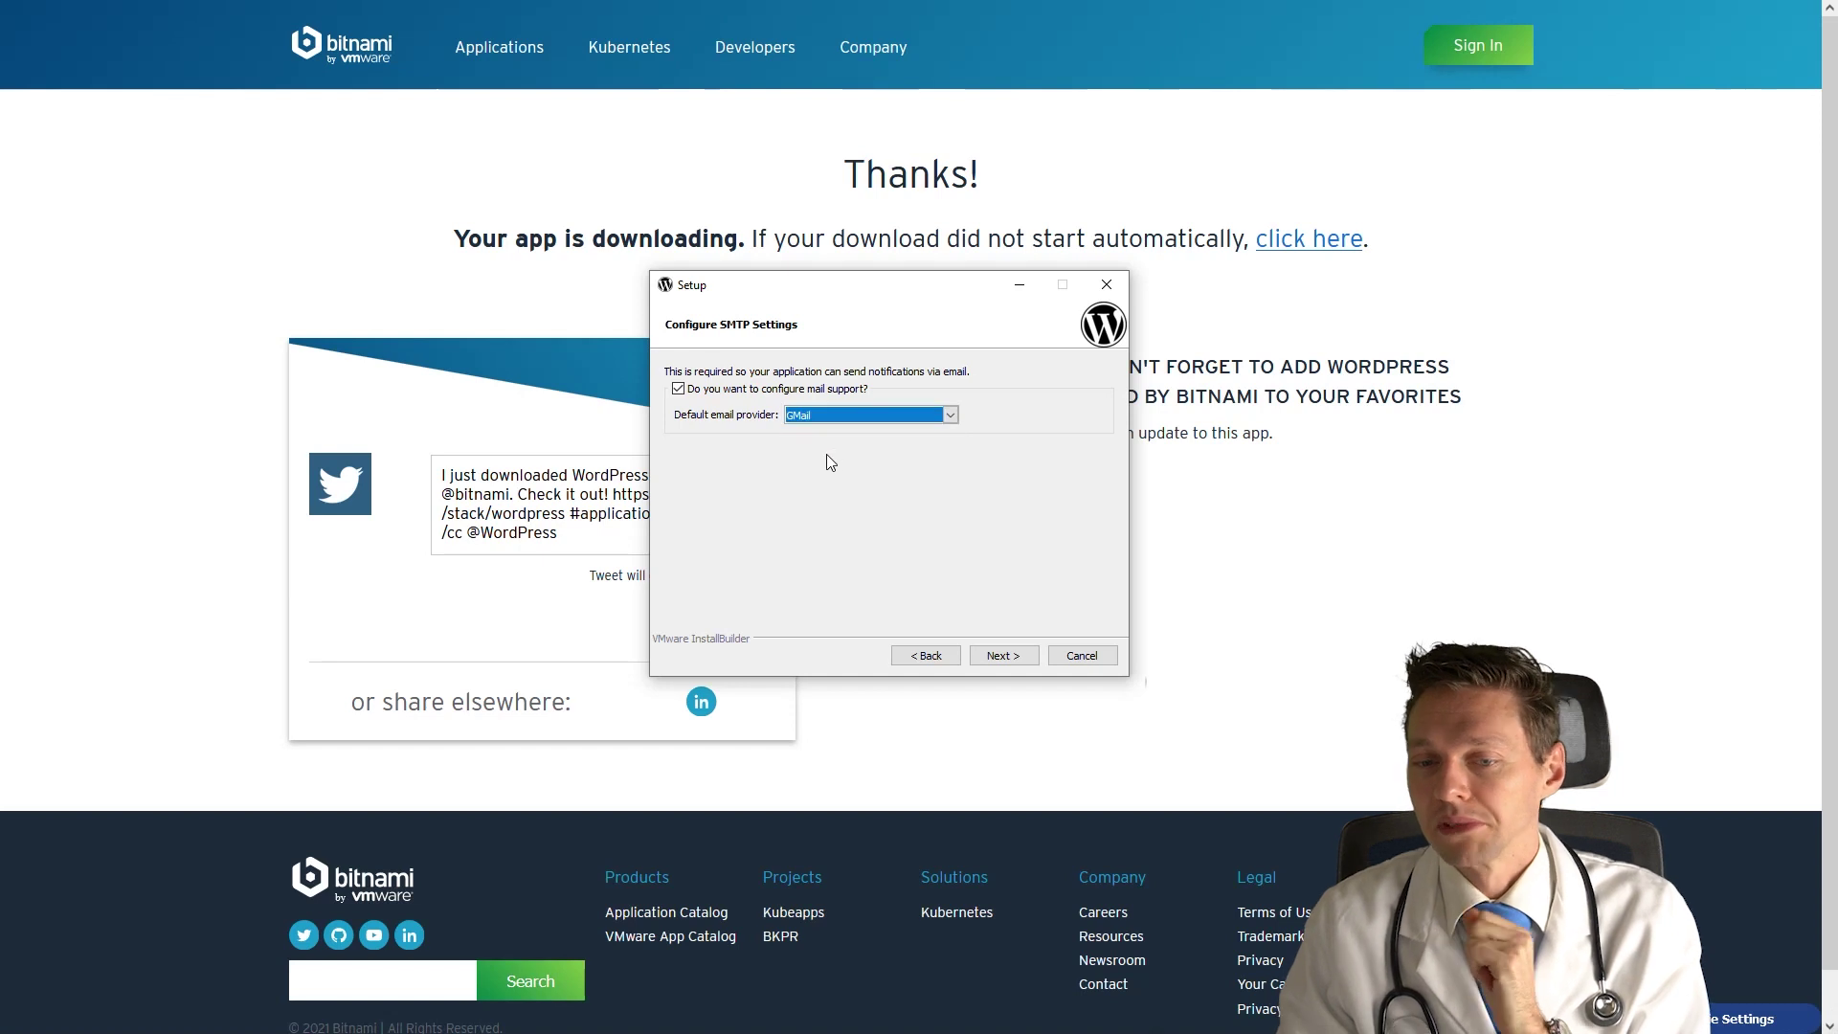
pyautogui.hotkey('shift', 'Tab')
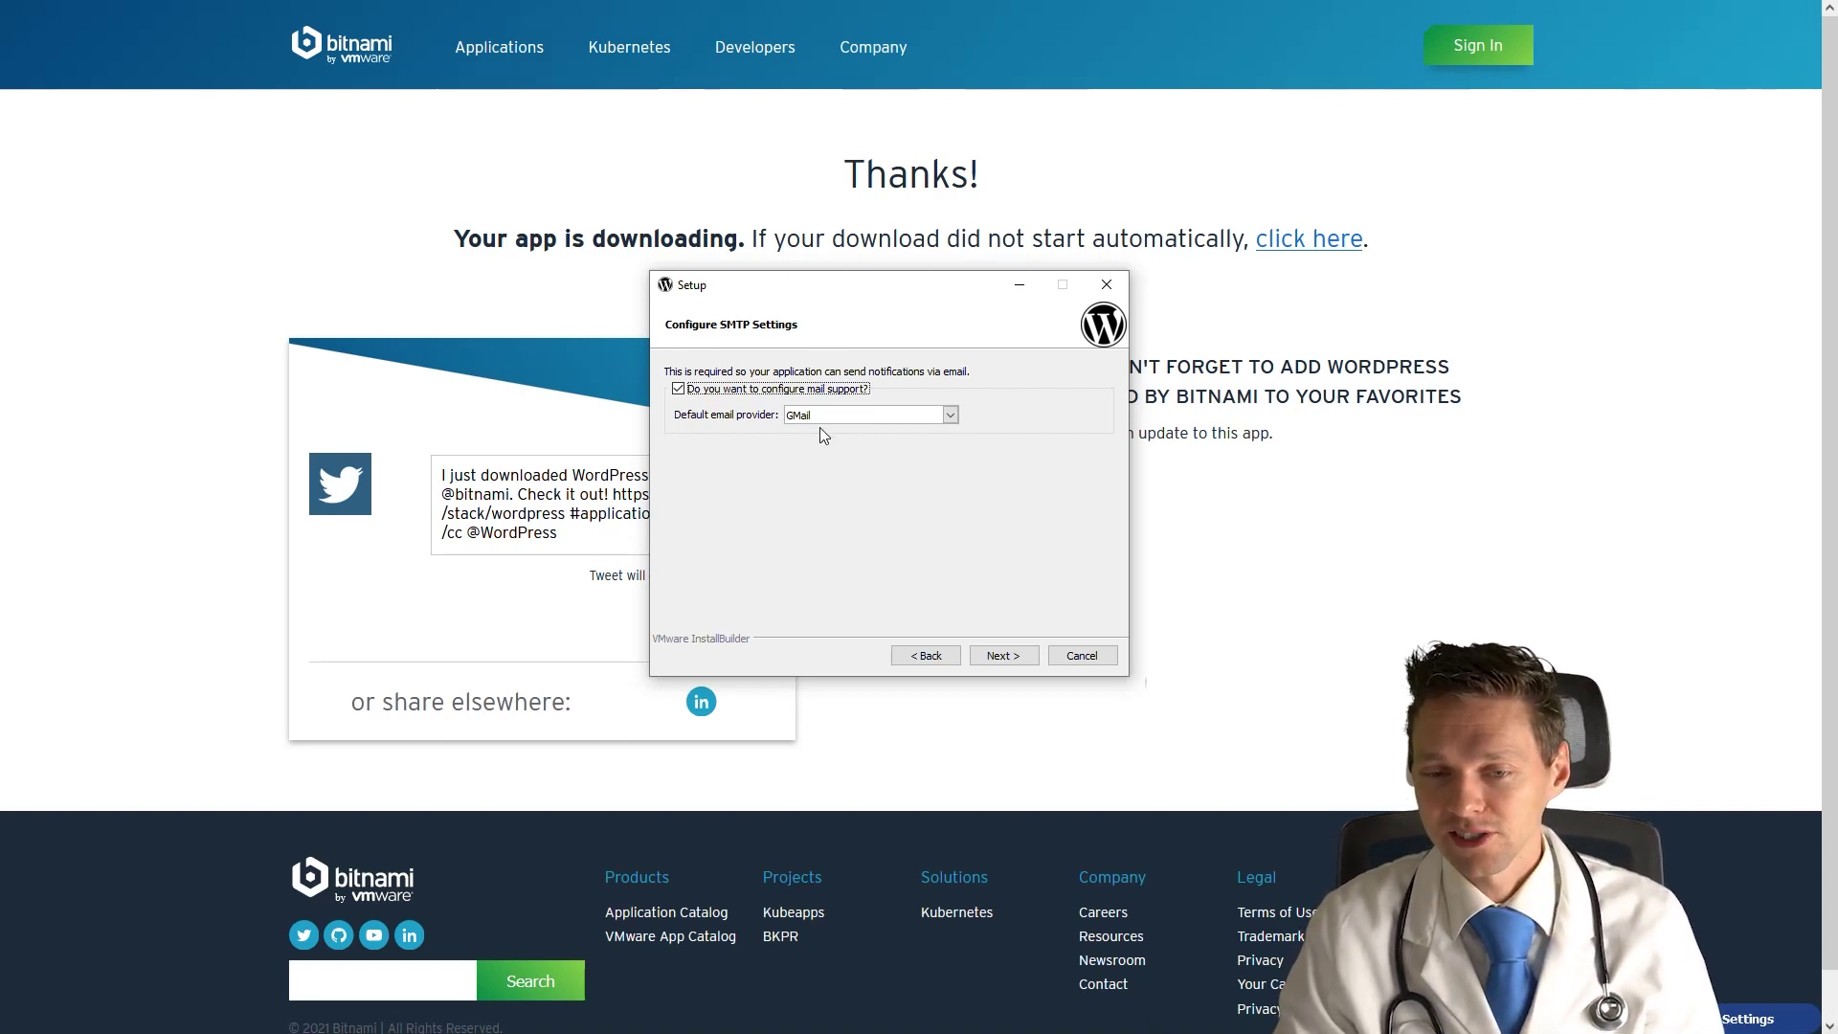
pyautogui.click(1001, 656)
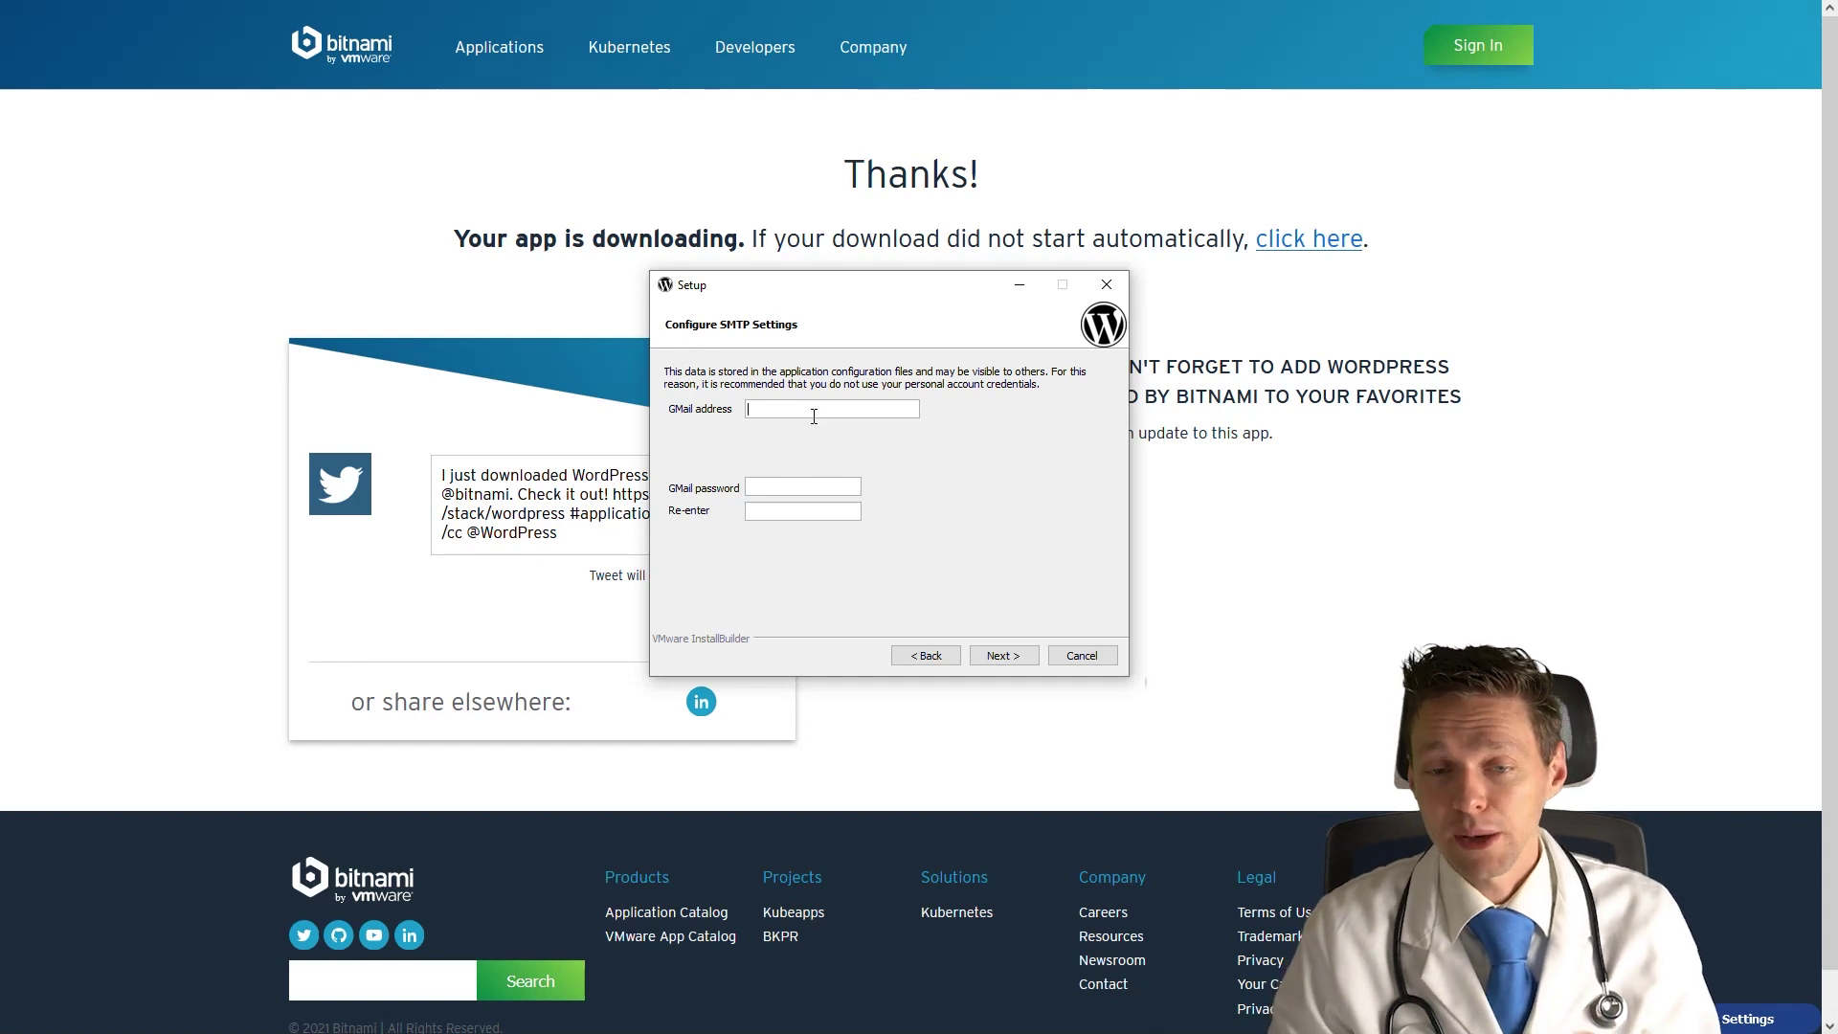
pyautogui.press('Return')
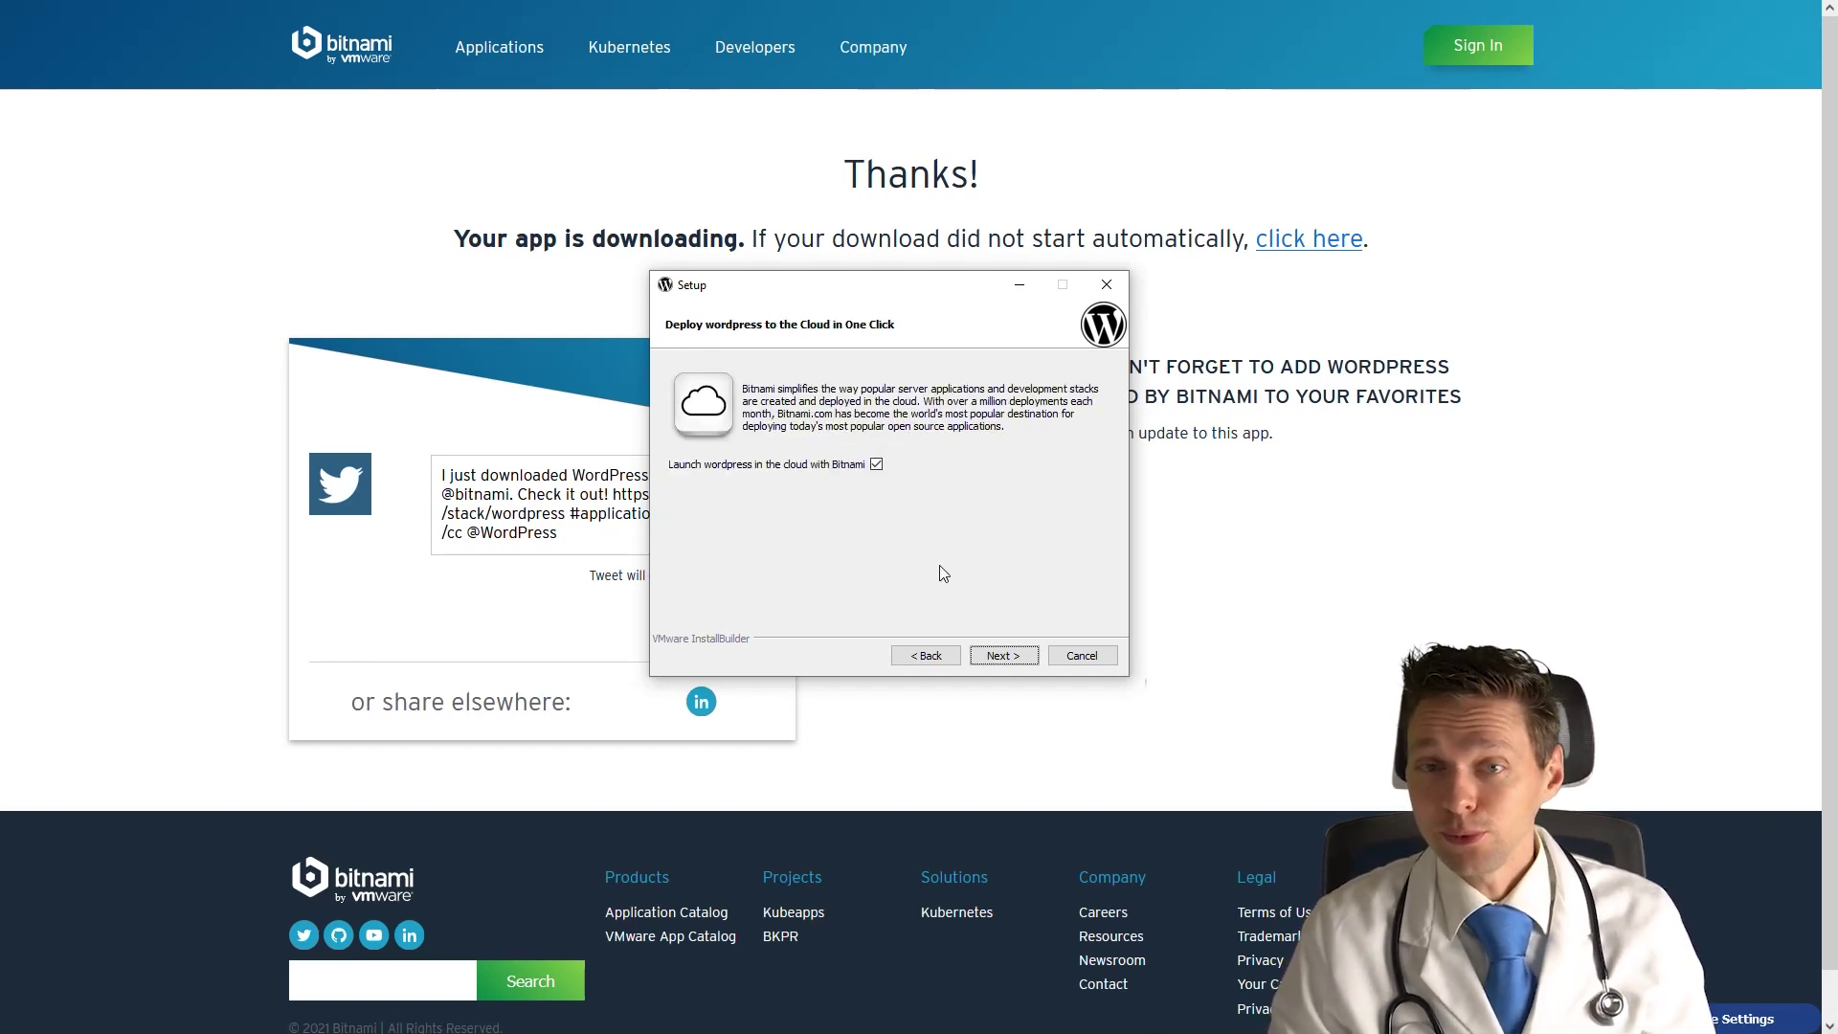
# Step: Run the installation, allowing Apache through Windows Defender Firewall
pyautogui.click(997, 659)
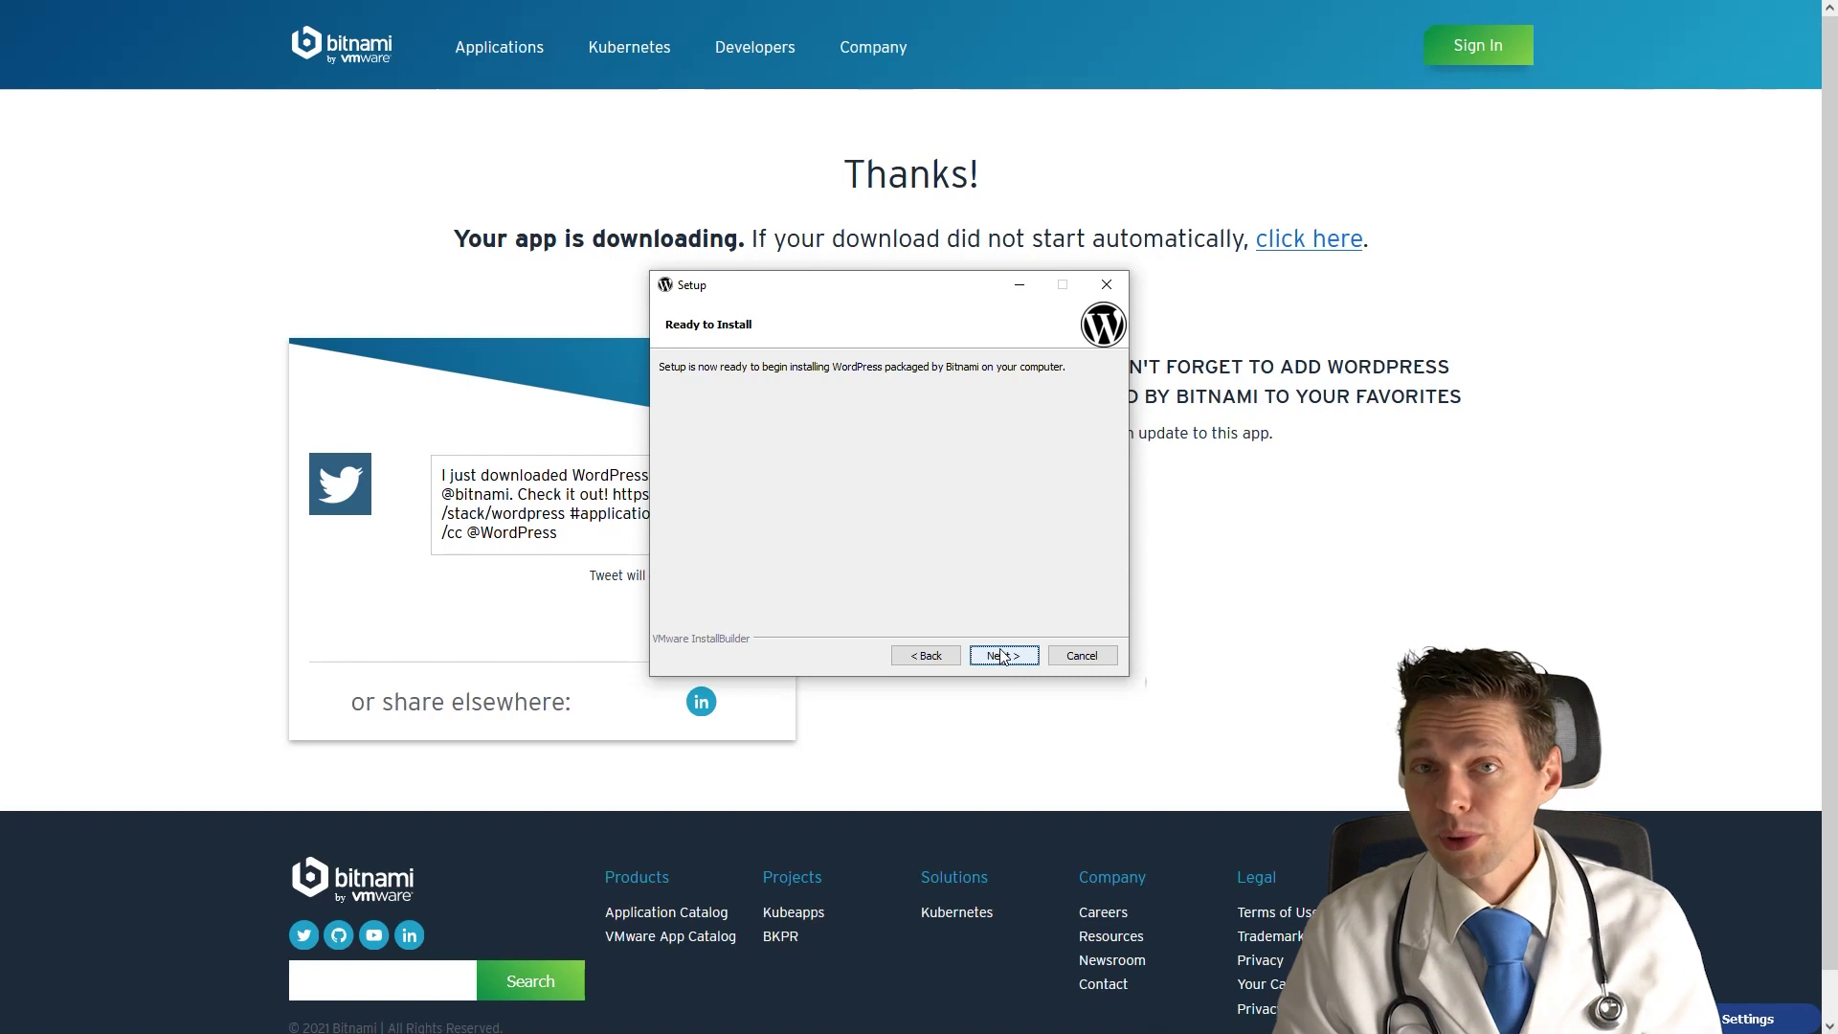
pyautogui.click(1001, 656)
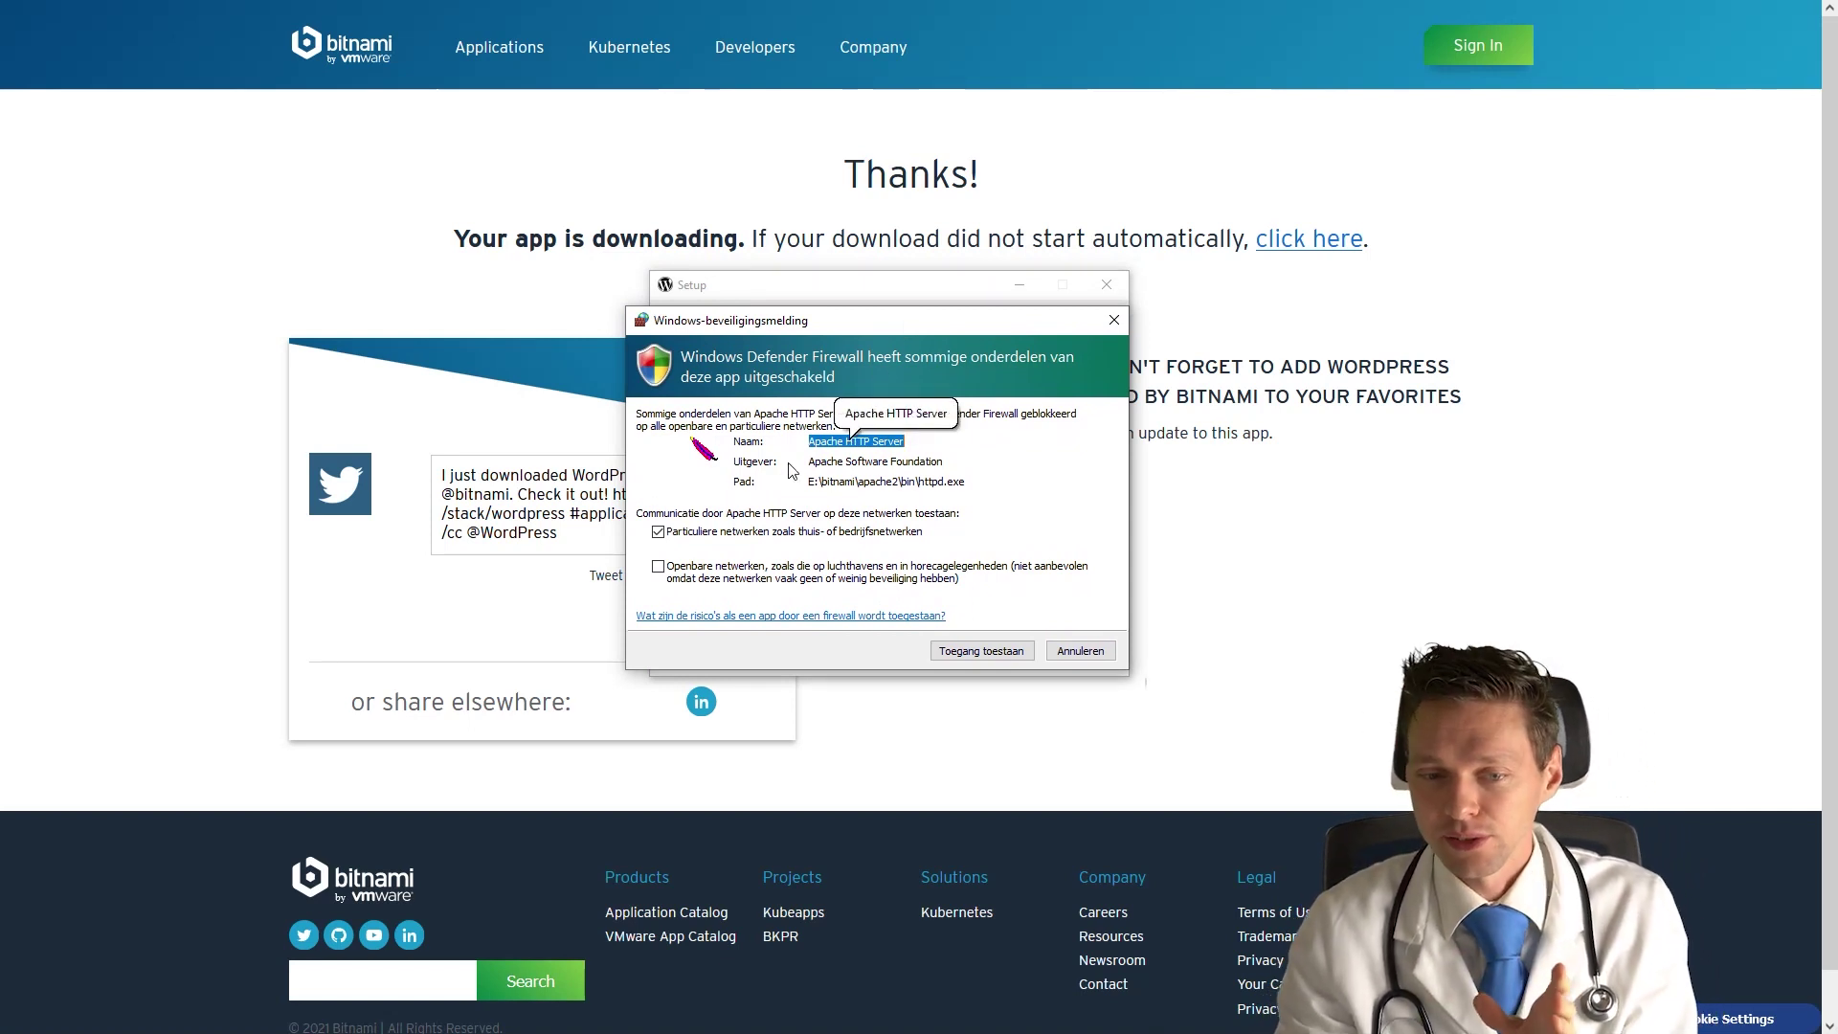
pyautogui.click(974, 660)
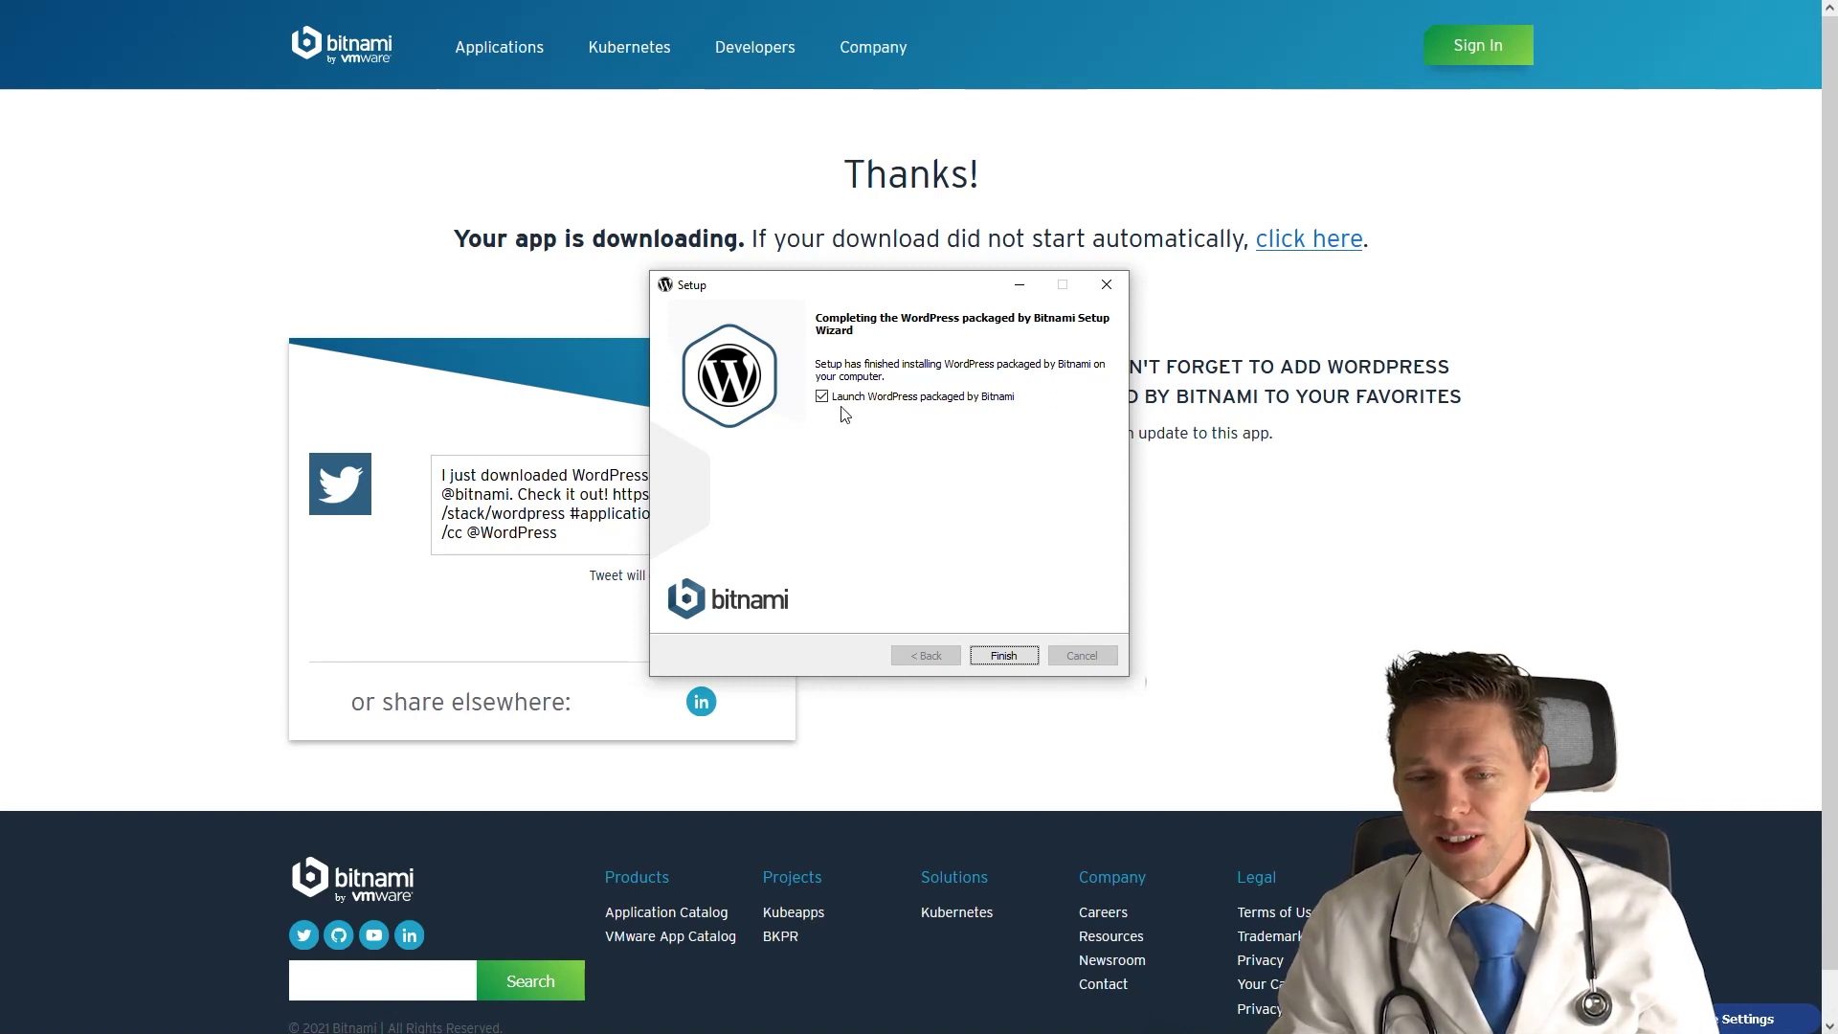
# Step: Finish setup to launch the OfflineWebsite home page and leave fullscreen
pyautogui.click(1004, 657)
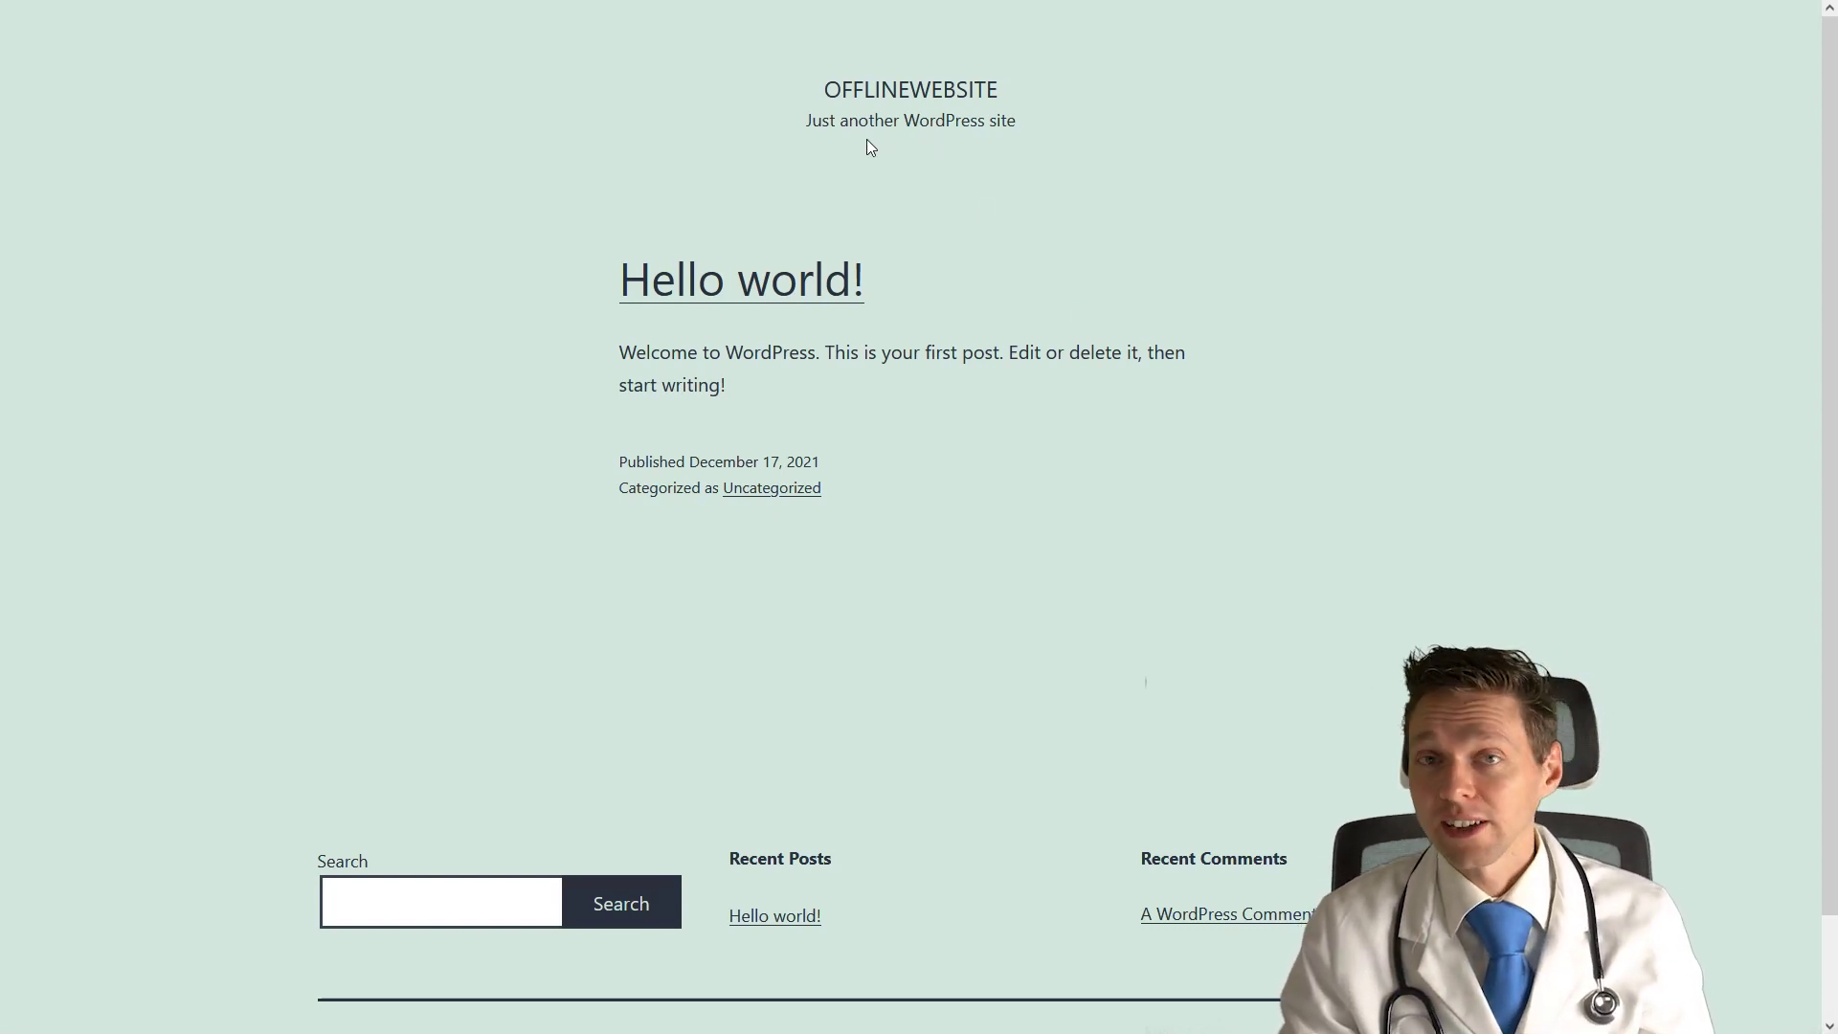
pyautogui.press('F11')
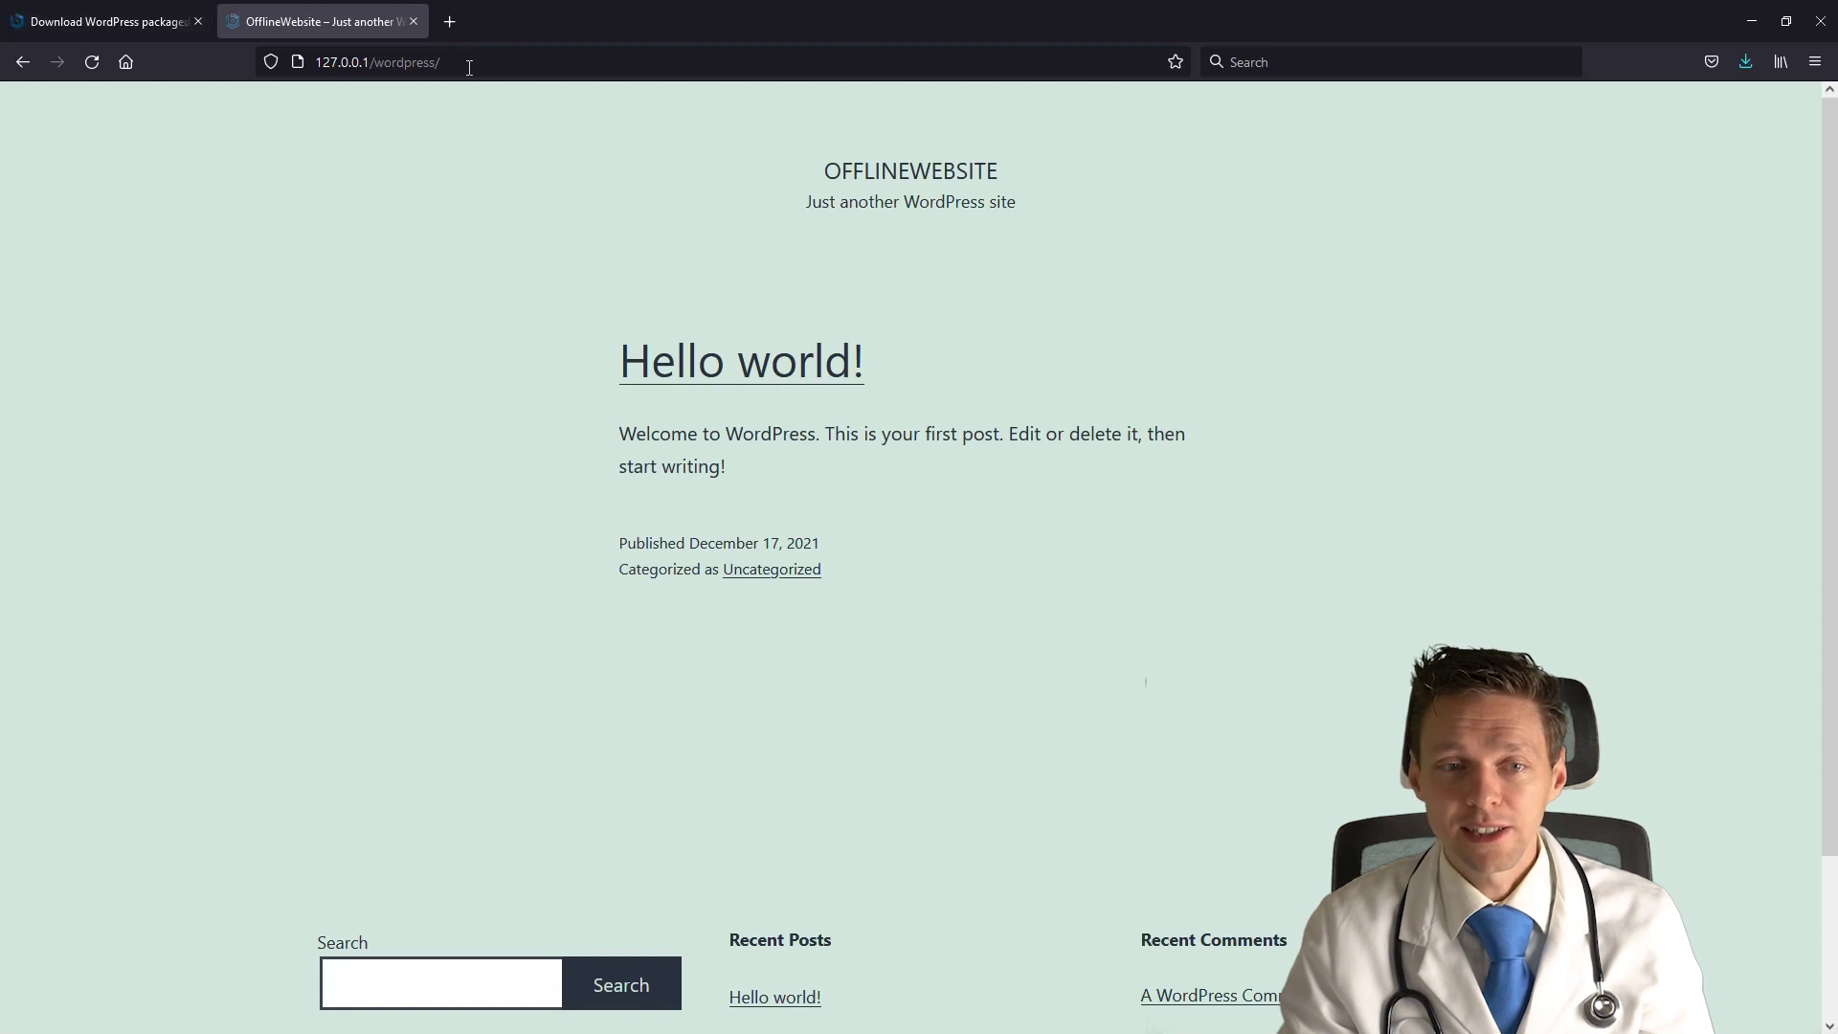
# Step: Load the 127.0.0.1/wordpress/wp-admin login page and enter the username wpressdoctor
pyautogui.click(488, 61)
pyautogui.write('wp-admin')
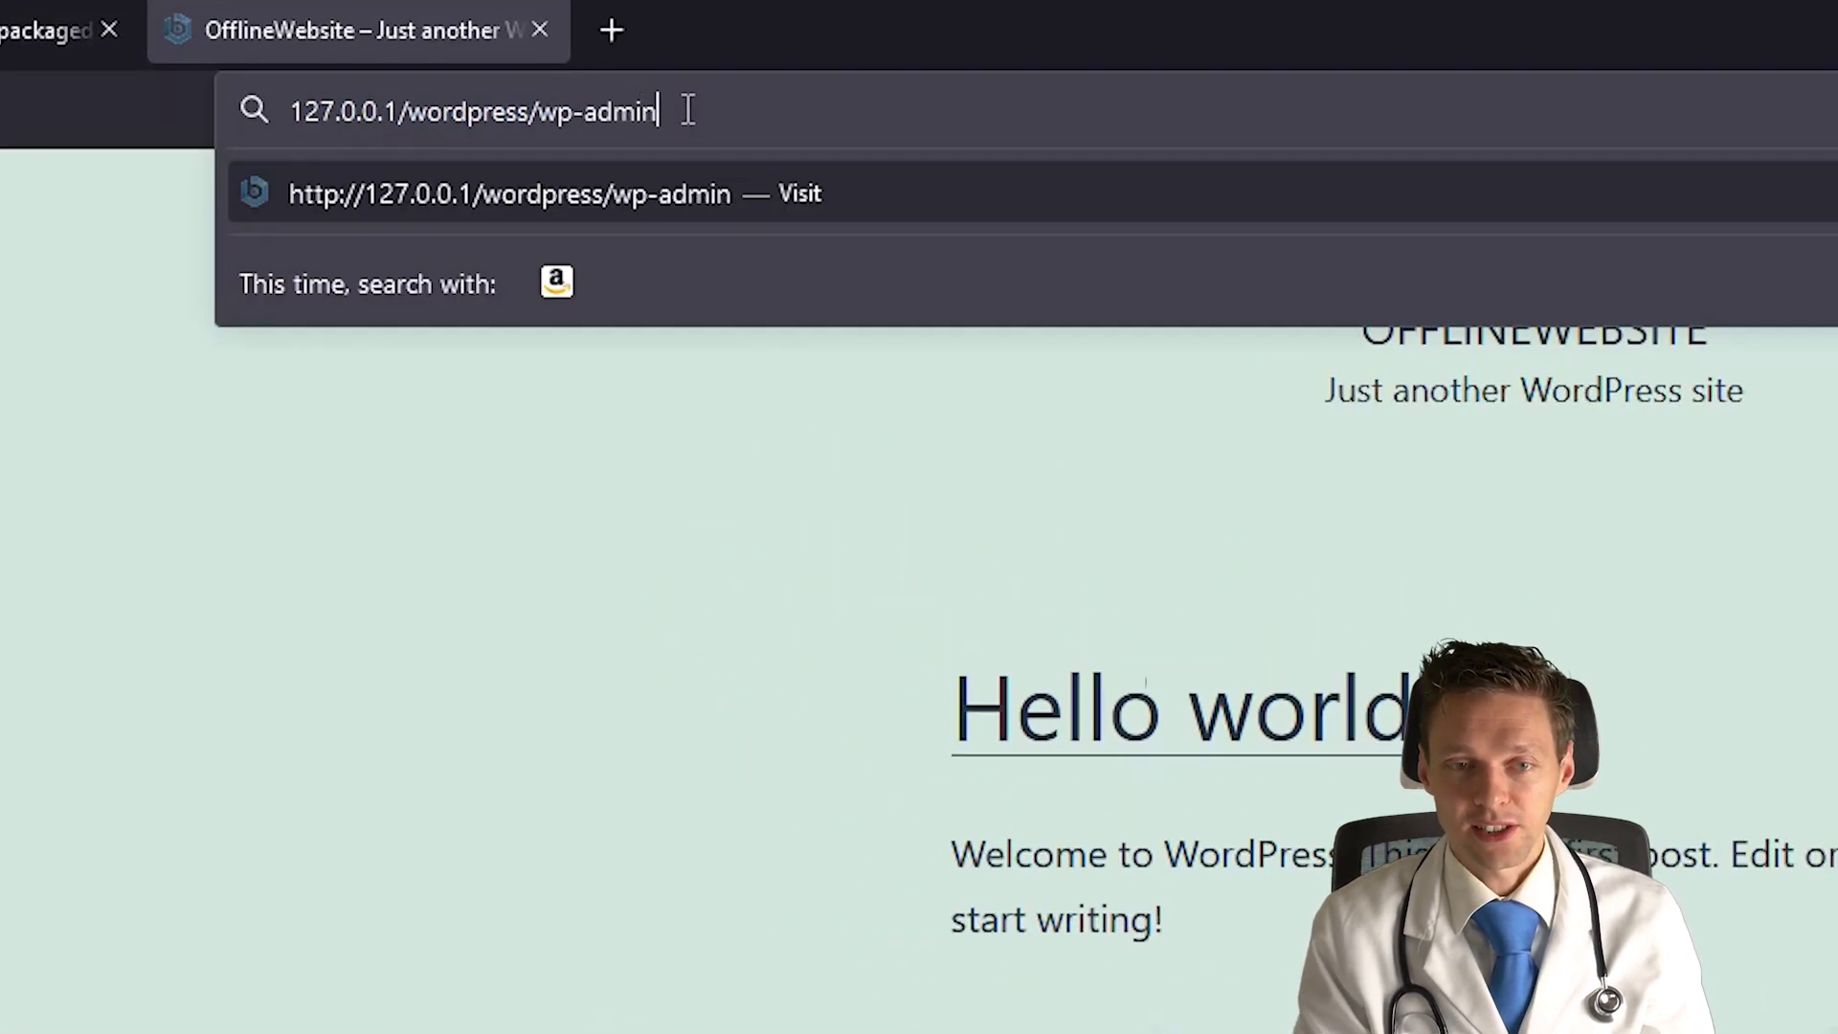
pyautogui.press('Return')
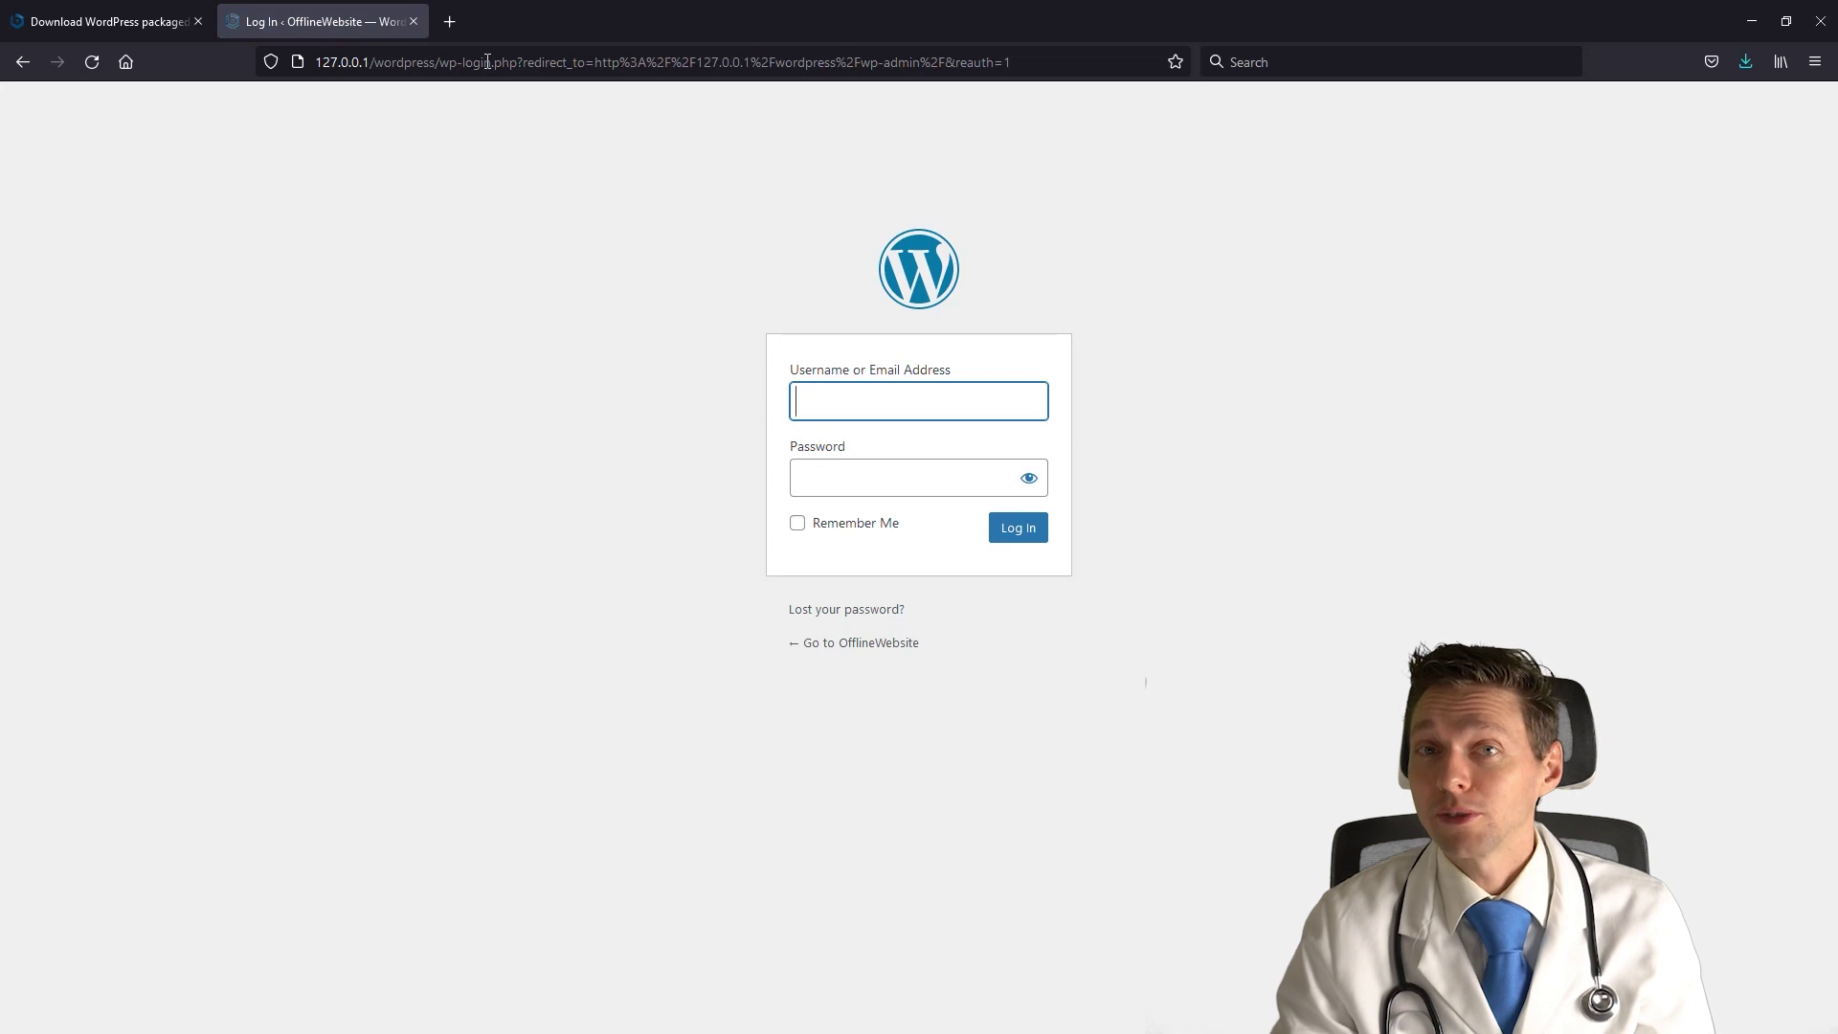
pyautogui.press('F11')
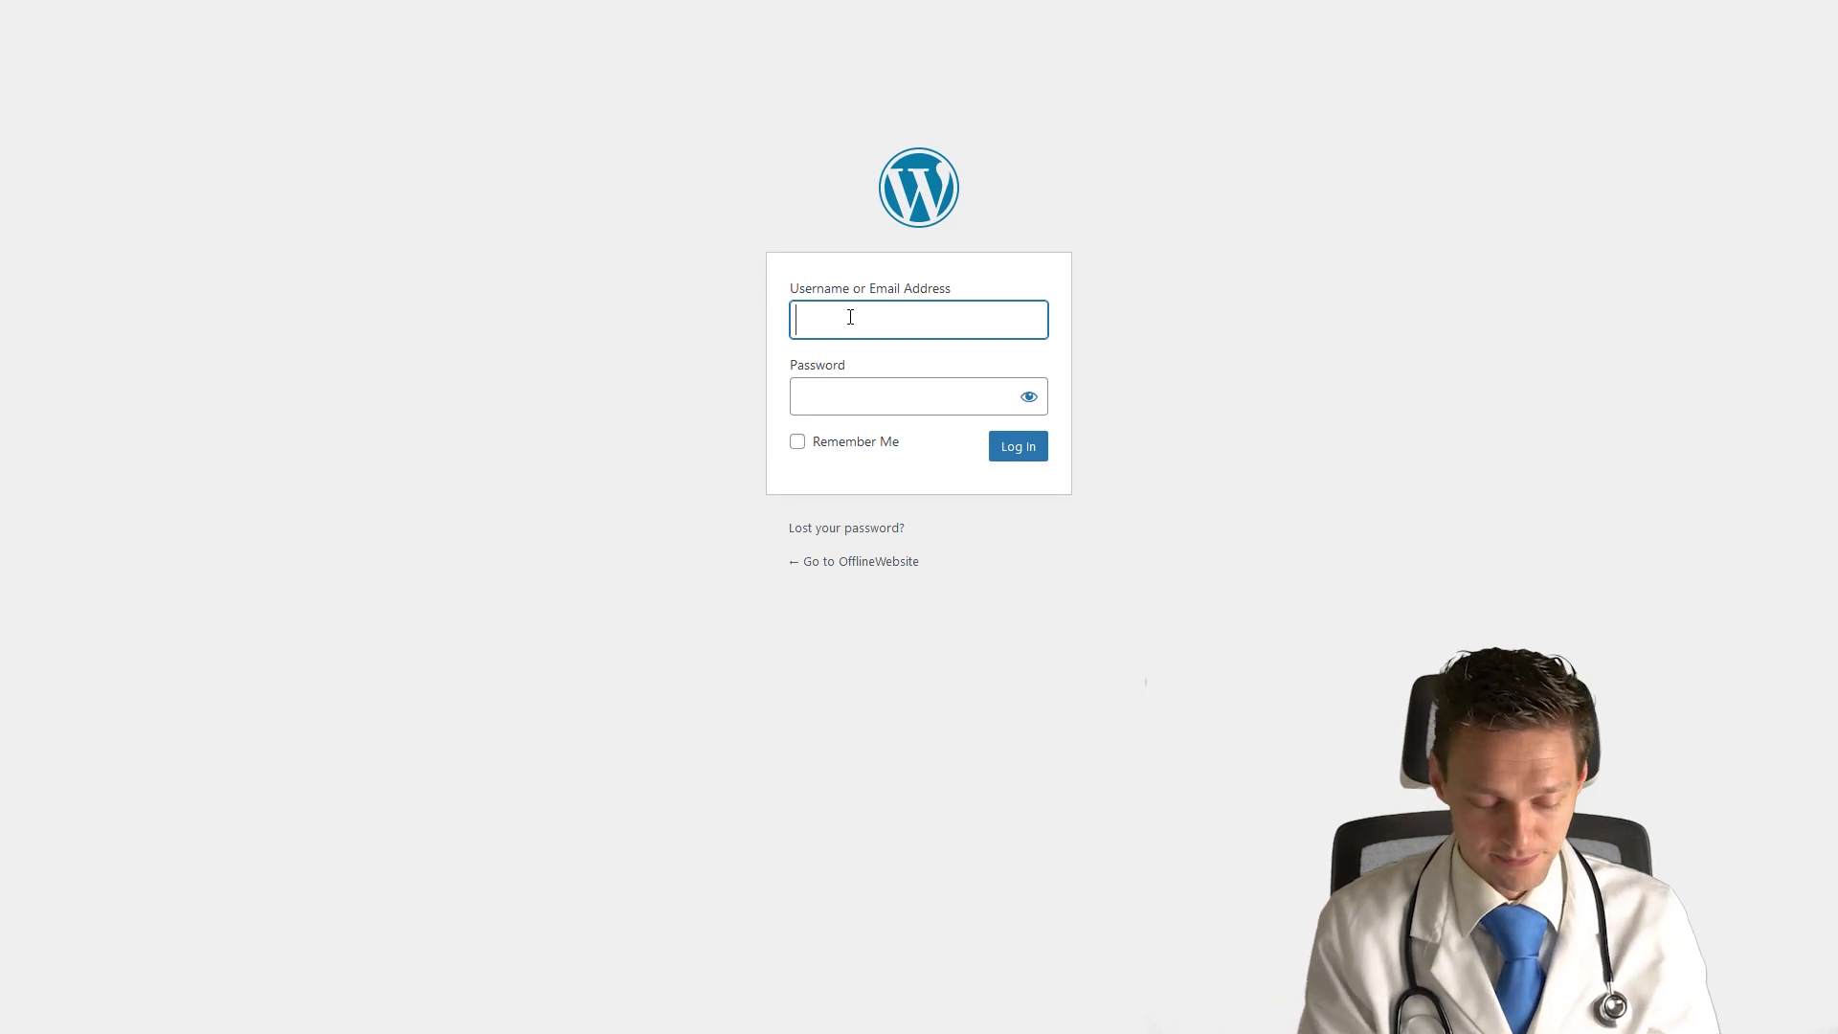
pyautogui.write('wpressdoctor')
pyautogui.press('Tab')
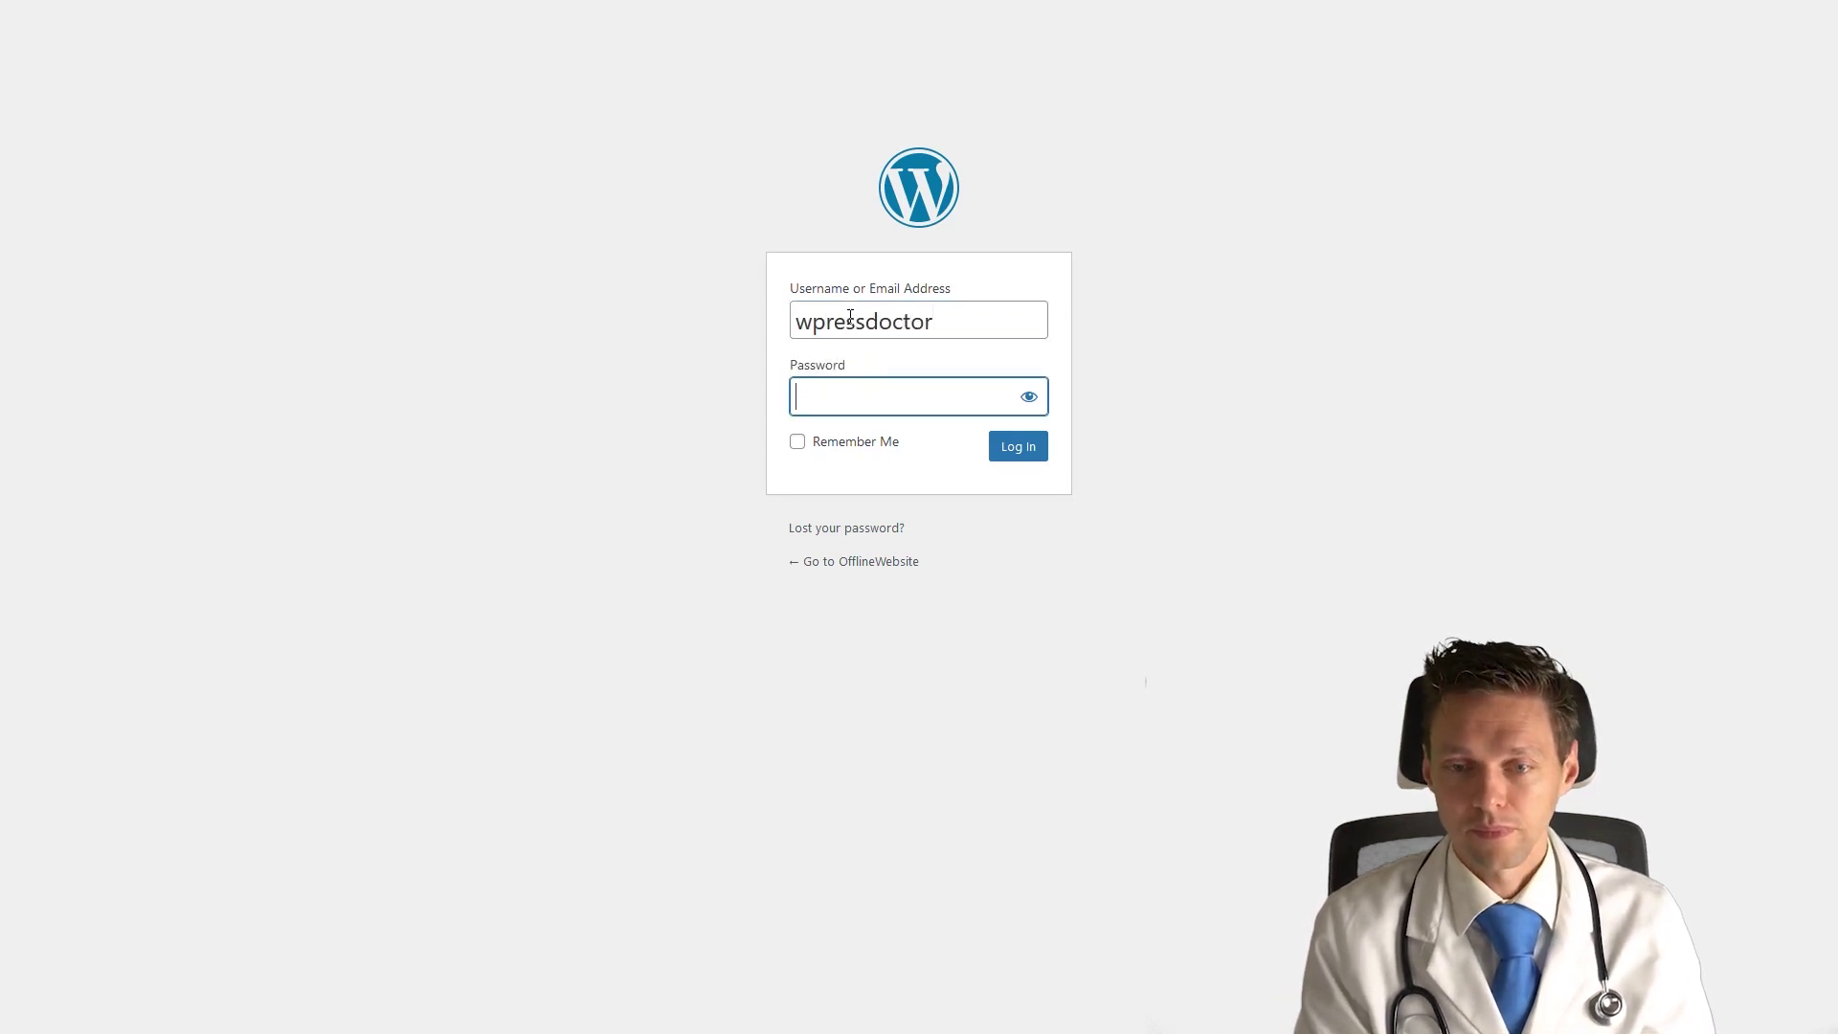
# Step: Submit the password to log in as wpressdoctor
pyautogui.press('Return')
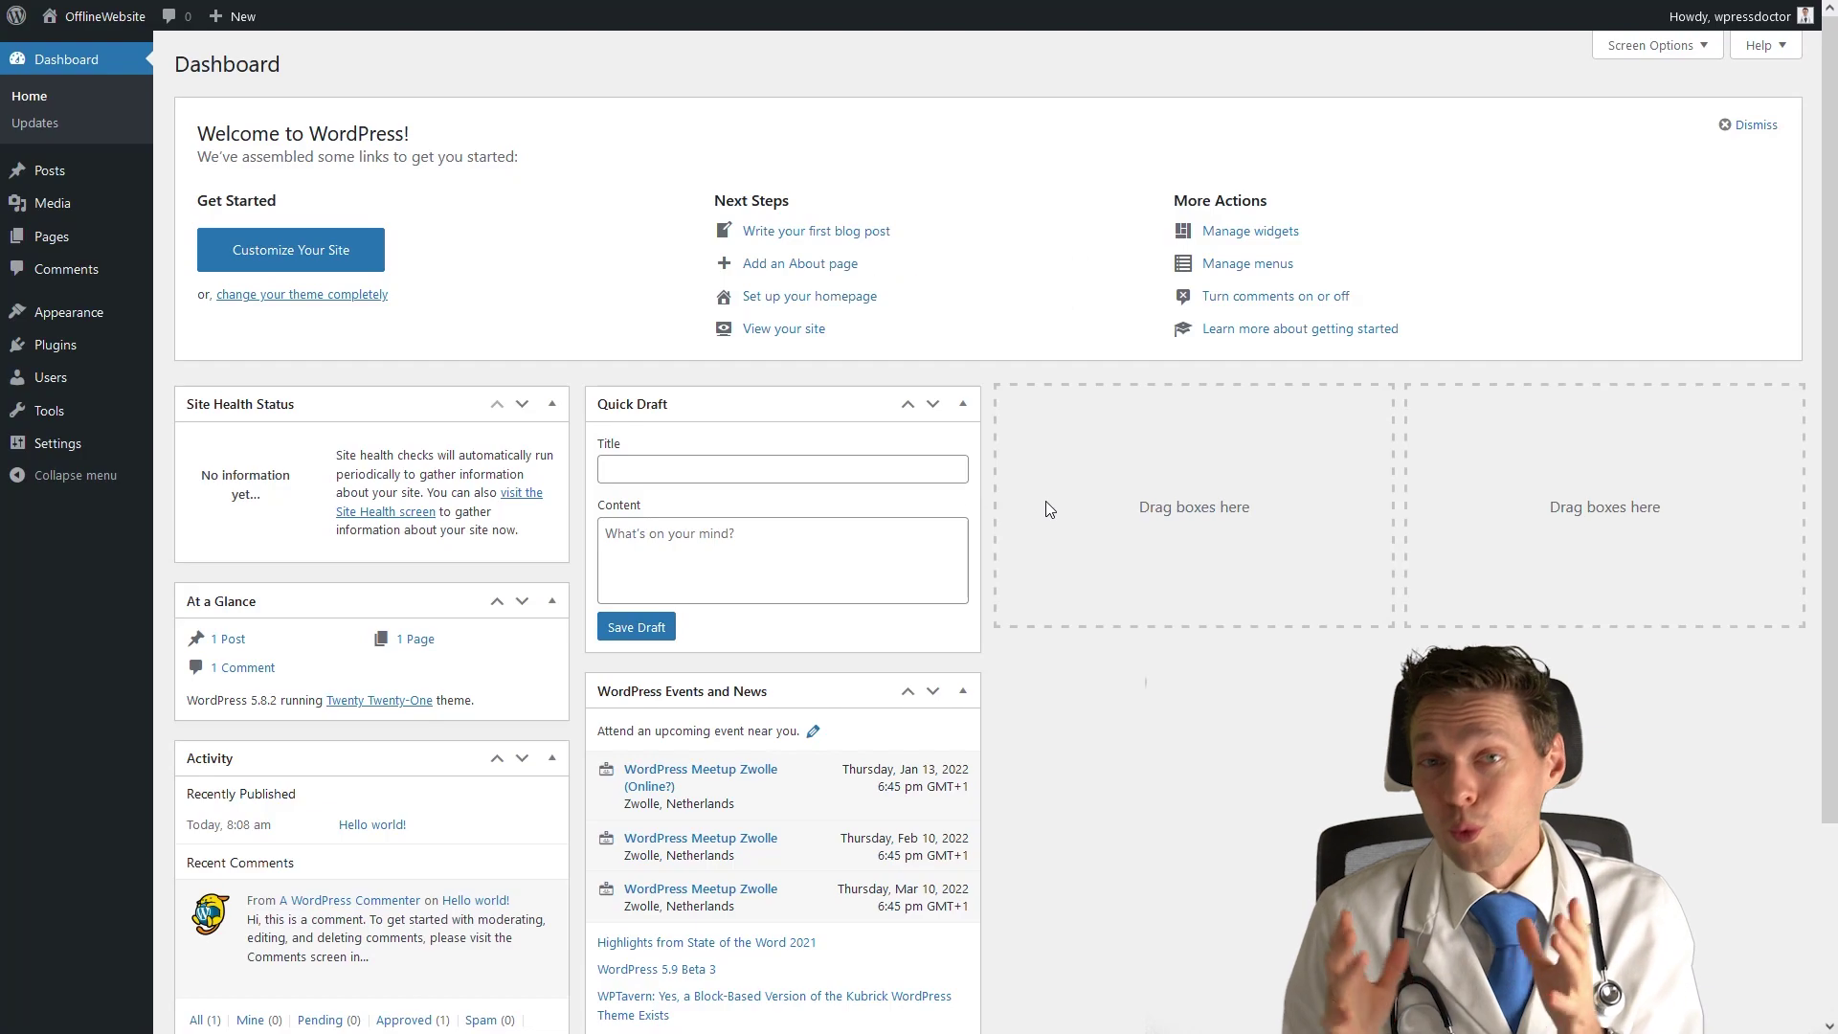